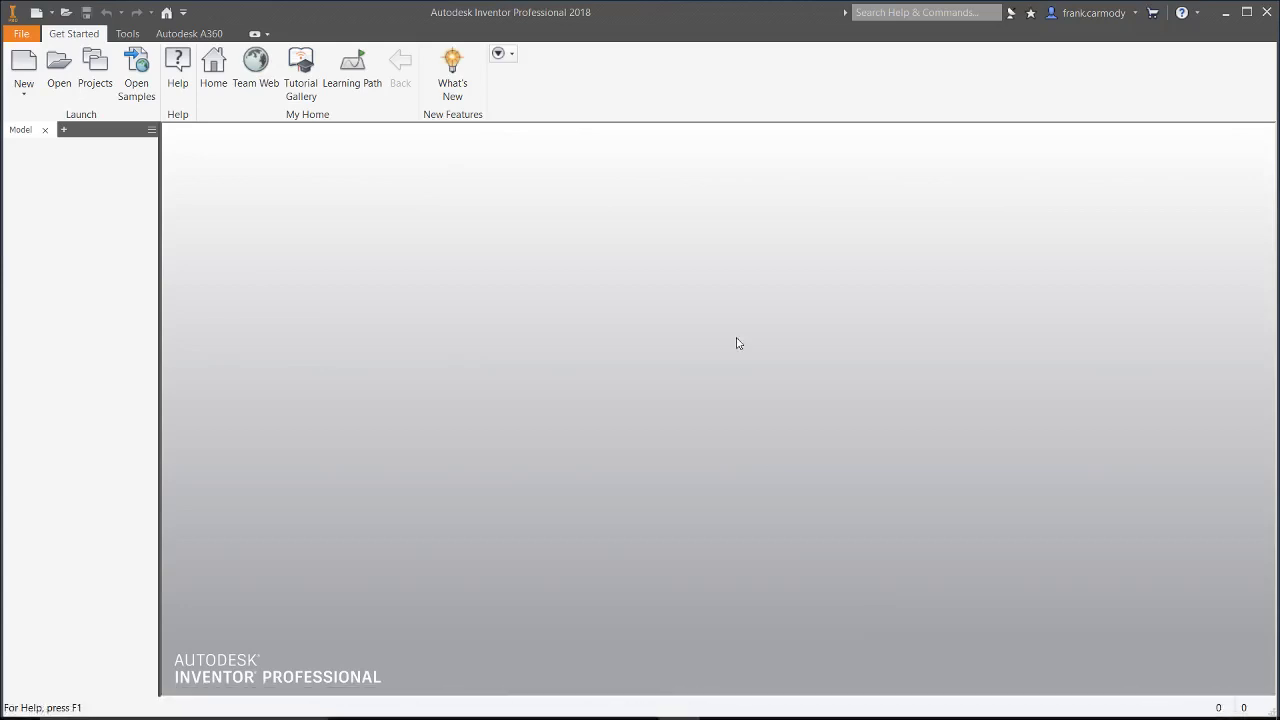
# Create a new assembly and place a single 36 Tooth Gear.ipt from the Motion folder in it
pyautogui.click(50, 13)
pyautogui.click(48, 40)
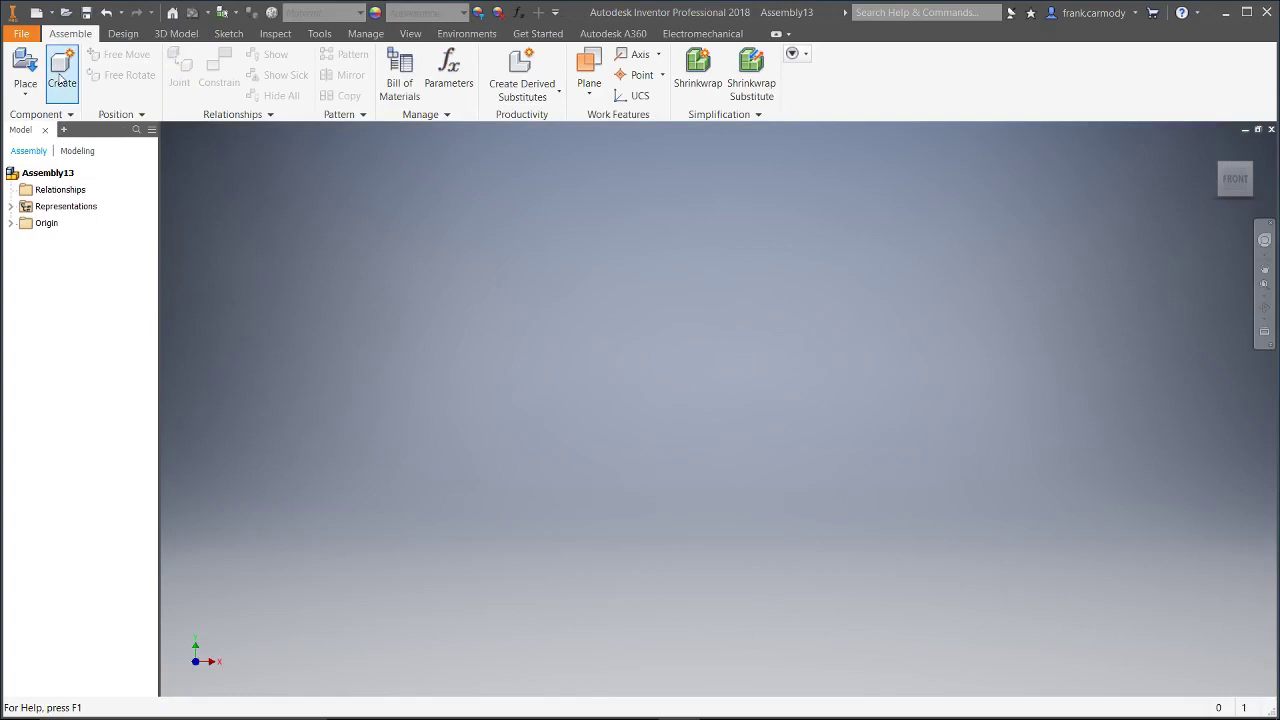
pyautogui.click(25, 65)
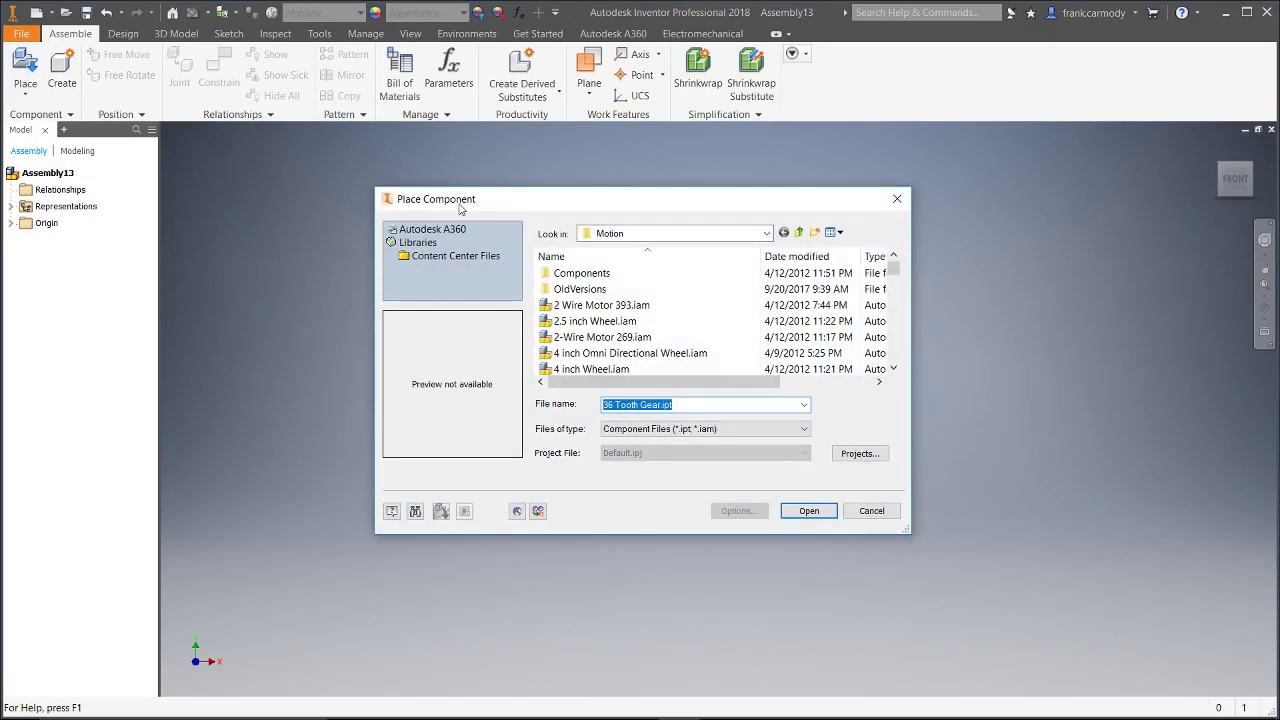
pyautogui.scroll(-1, 812, 320)
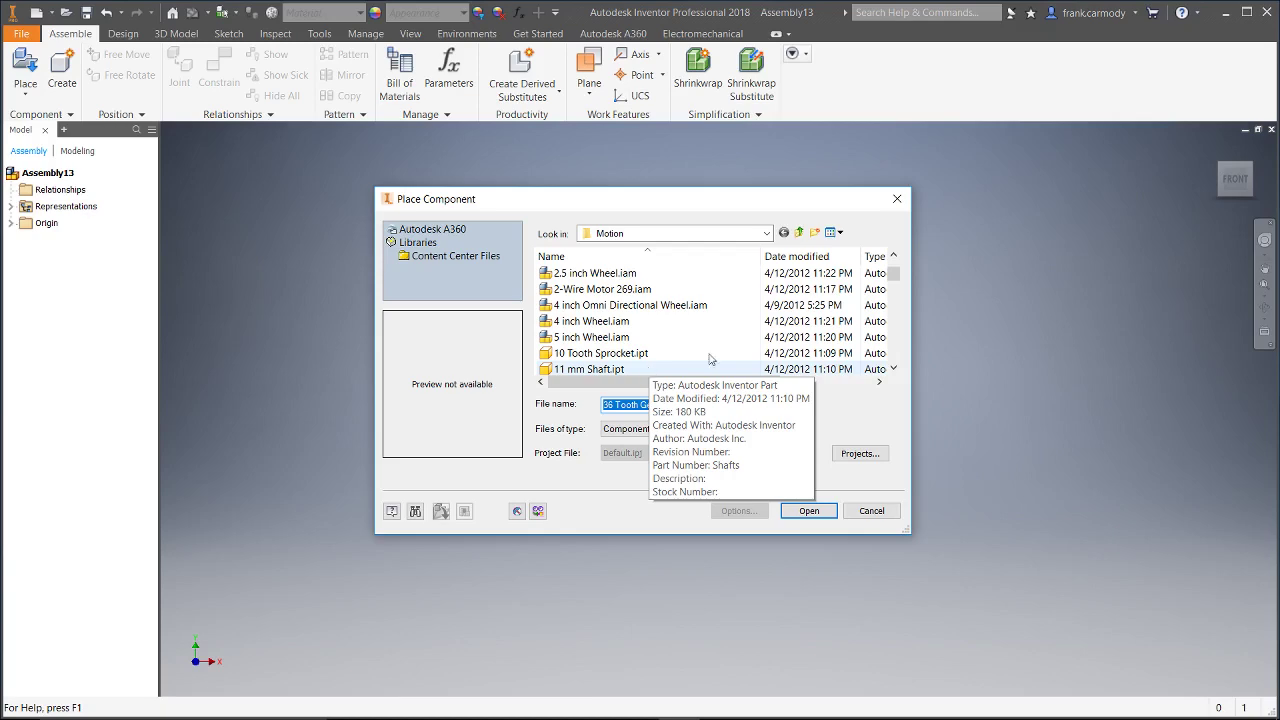
pyautogui.moveTo(760, 205); pyautogui.dragTo(640, 196)
pyautogui.scroll(-4, 603, 285)
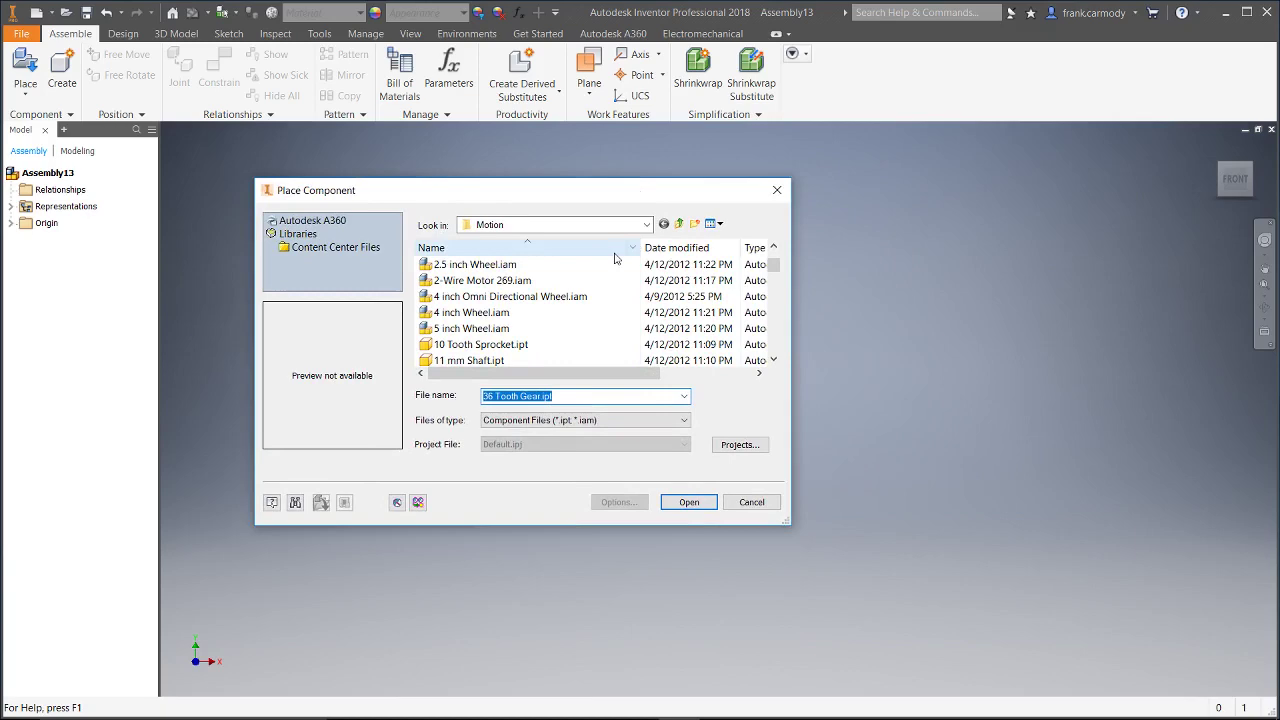
pyautogui.scroll(1, 570, 315)
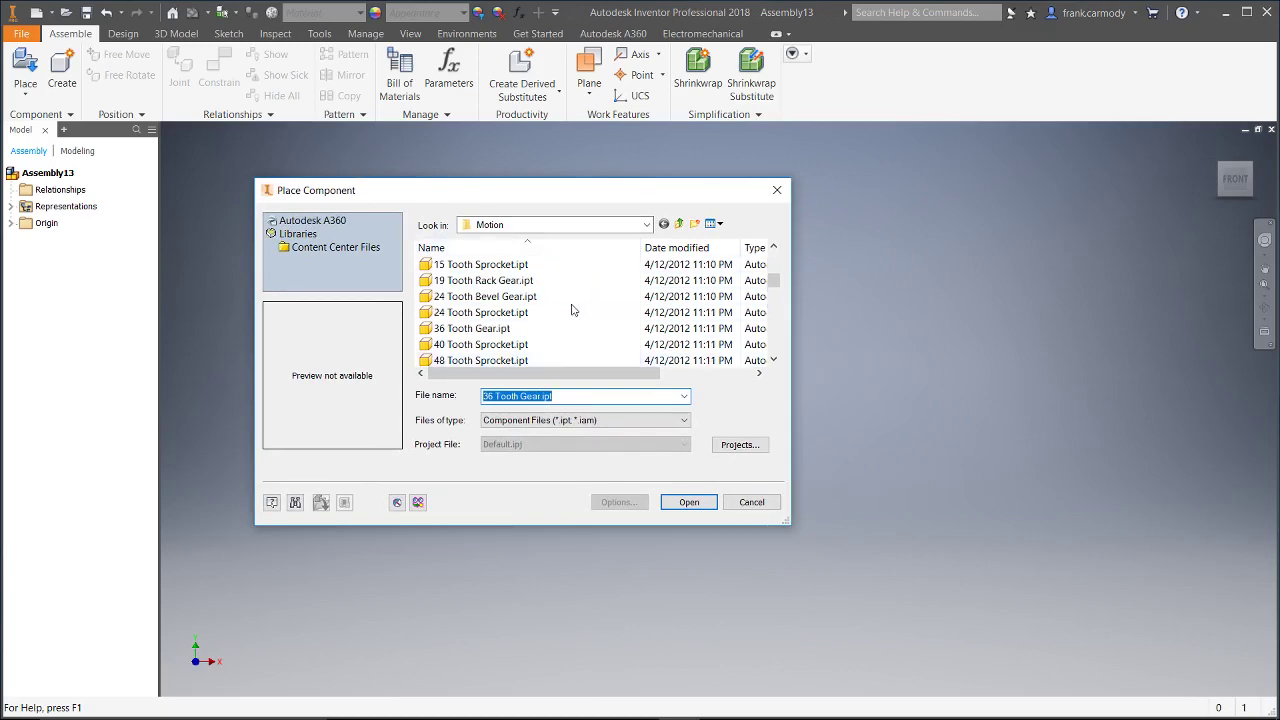
pyautogui.click(465, 330)
pyautogui.click(689, 502)
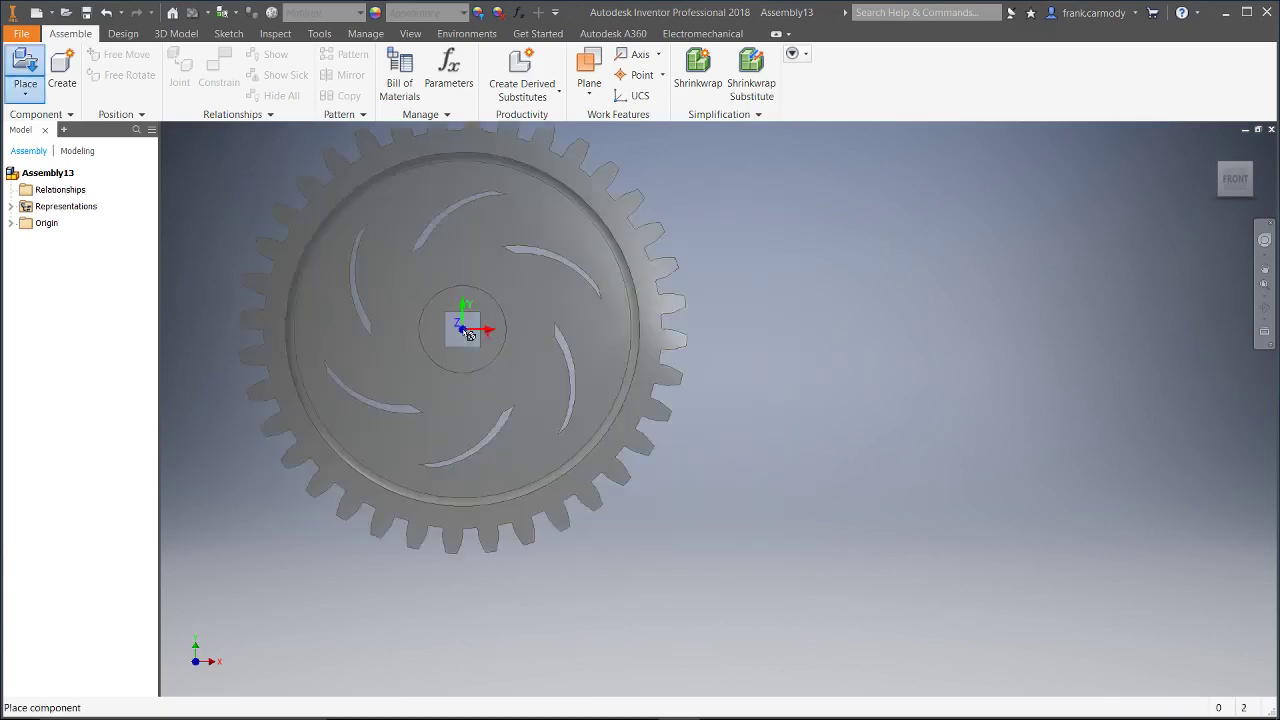
pyautogui.press('F6')
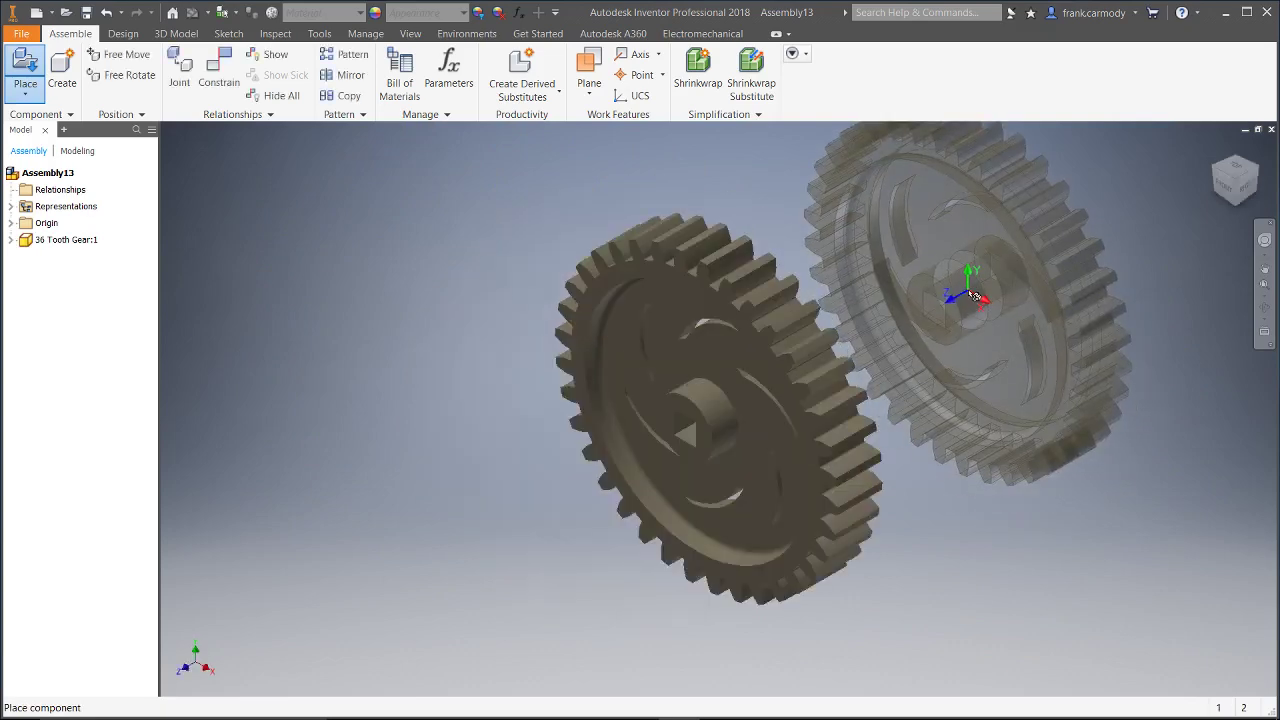
pyautogui.rightClick(981, 293)
pyautogui.click(1033, 298)
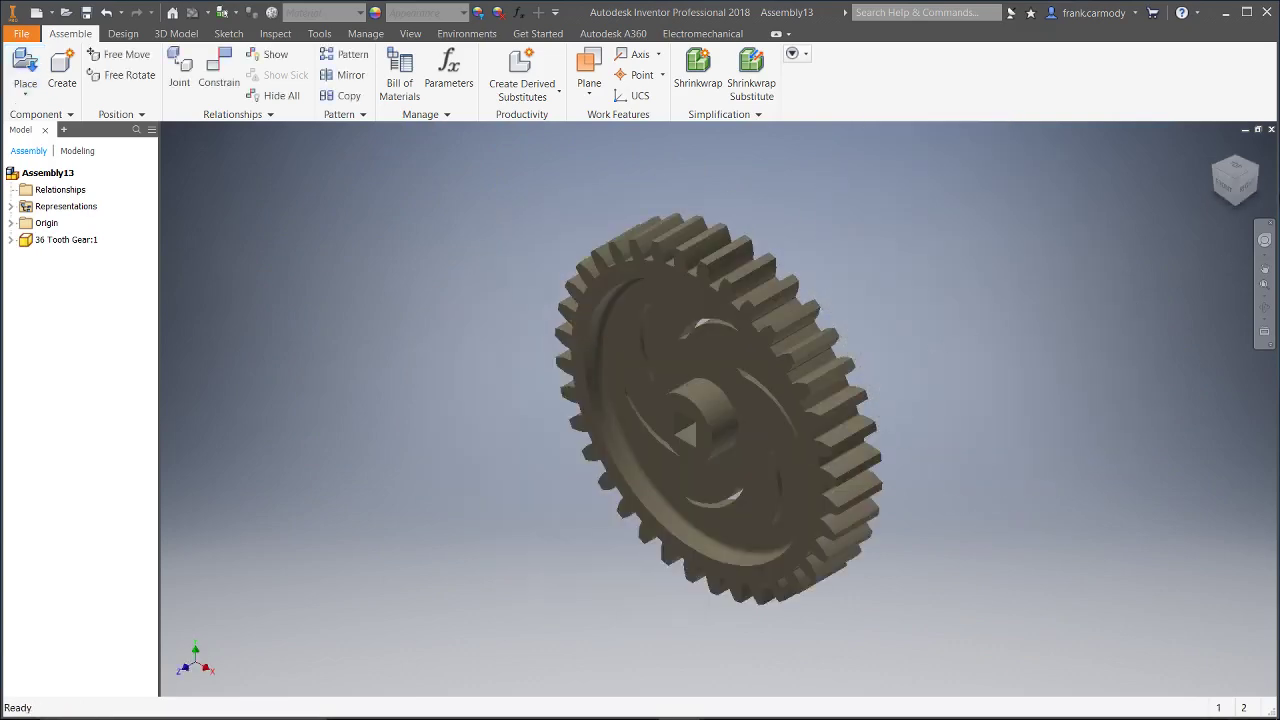
# Create a new standard part in place, using the gear's front face as its sketch plane
pyautogui.click(1229, 192)
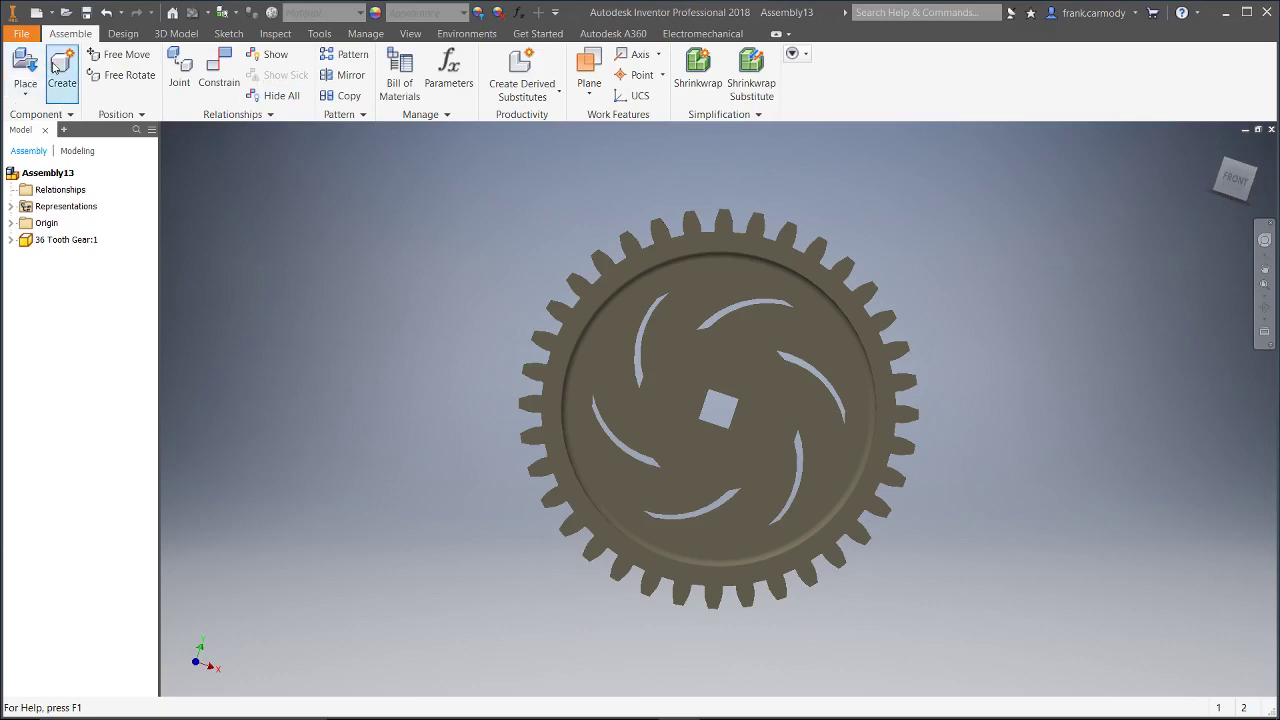
pyautogui.click(57, 68)
pyautogui.click(617, 632)
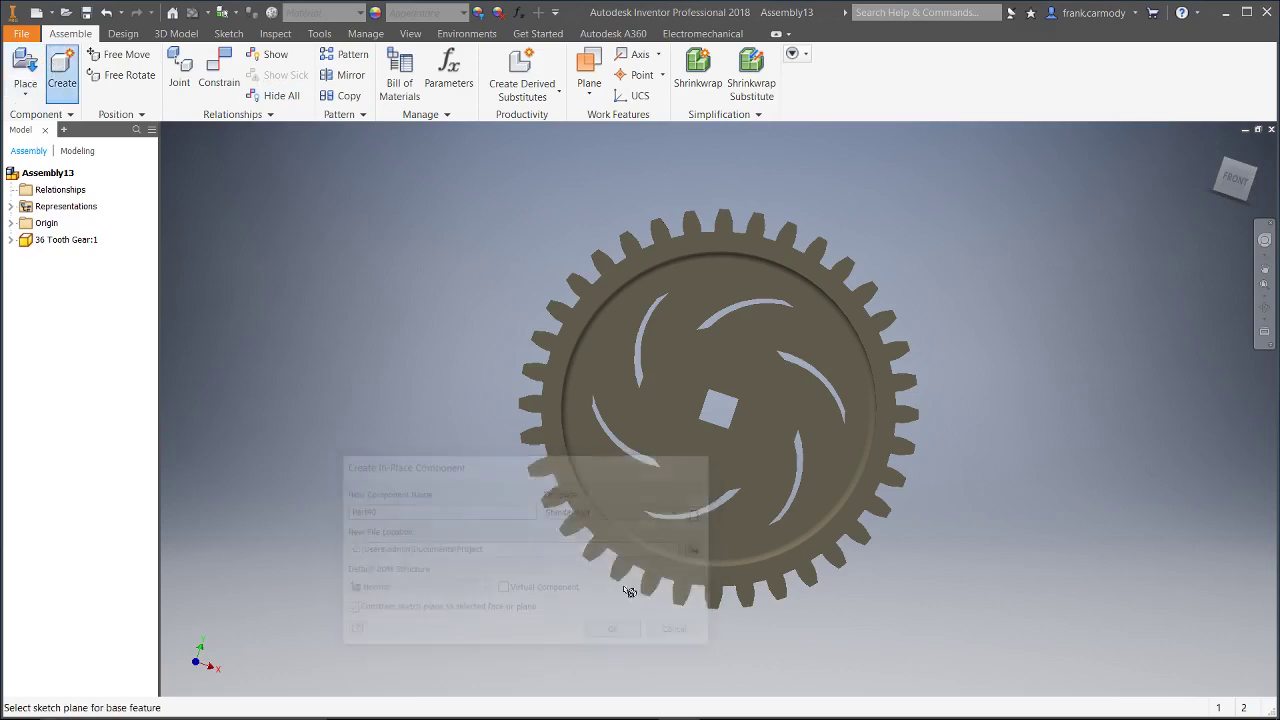
pyautogui.click(827, 280)
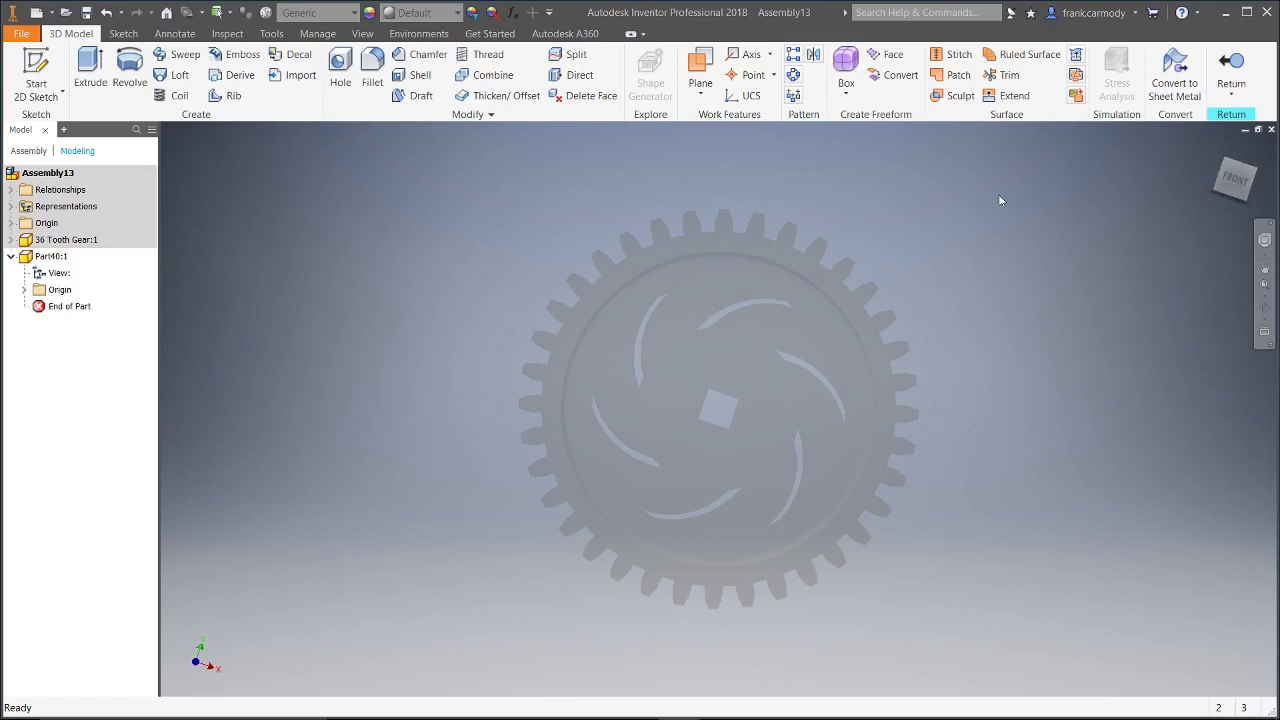
# Sketch on the new part's plane parallel to the gear face and project the gear's inner rim circle into the sketch
pyautogui.click(36, 75)
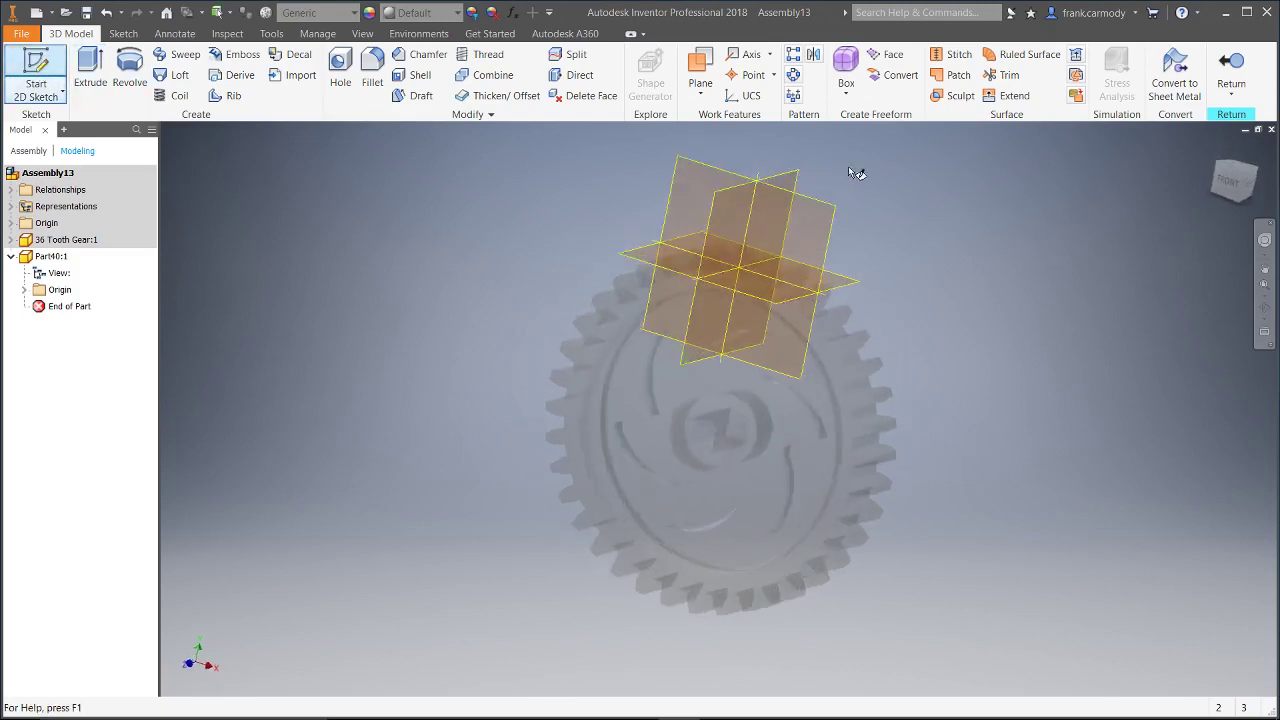
pyautogui.click(749, 290)
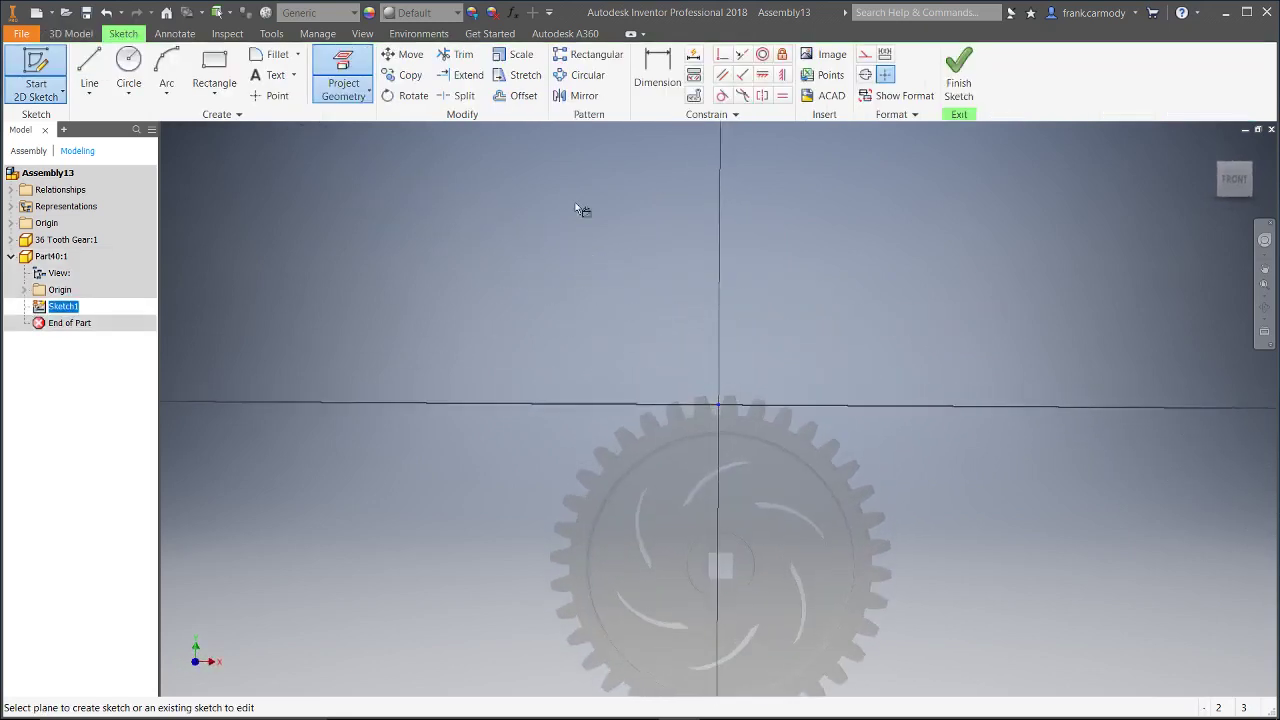
pyautogui.moveTo(903, 457); pyautogui.dragTo(874, 317, button='middle')
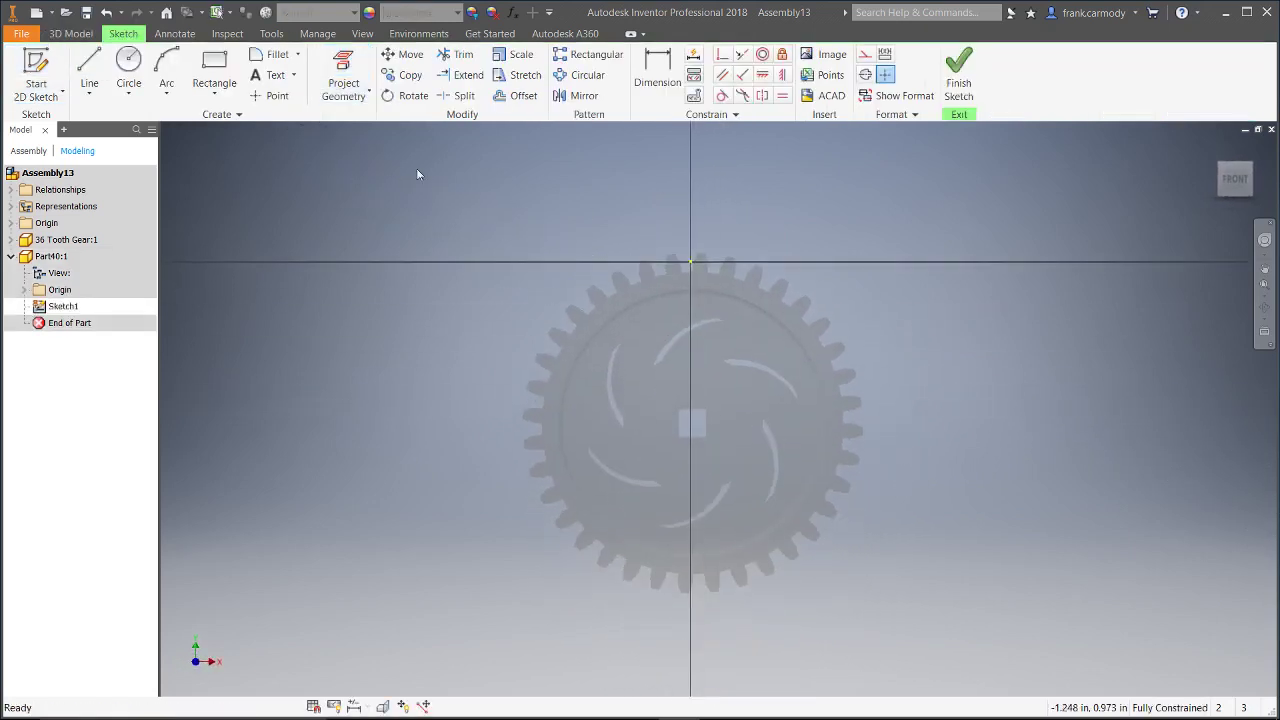
pyautogui.click(341, 70)
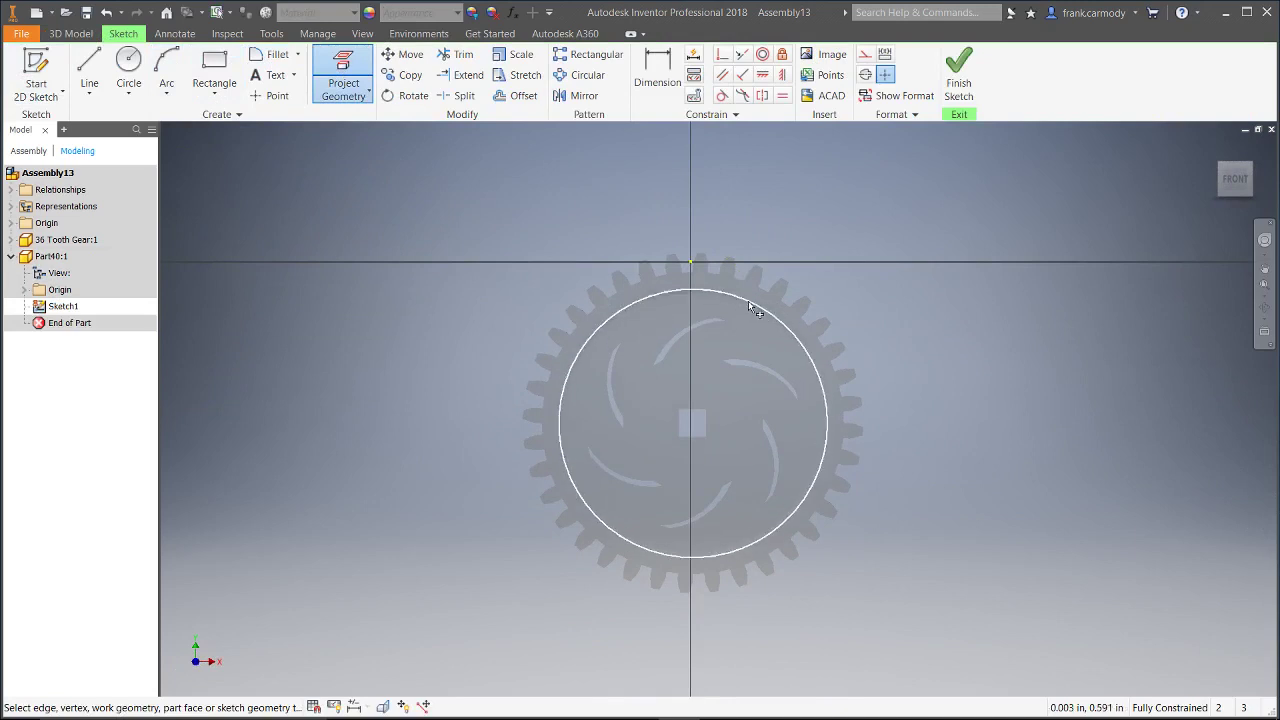
pyautogui.click(807, 353)
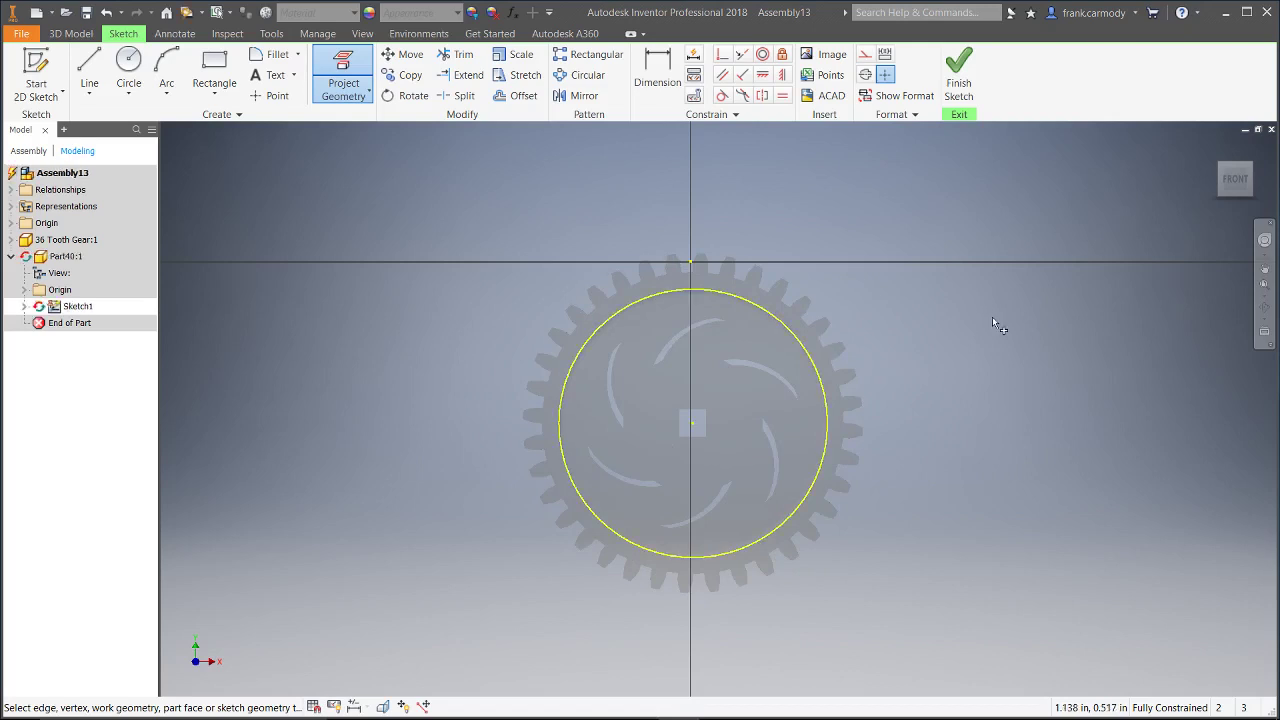
pyautogui.click(961, 75)
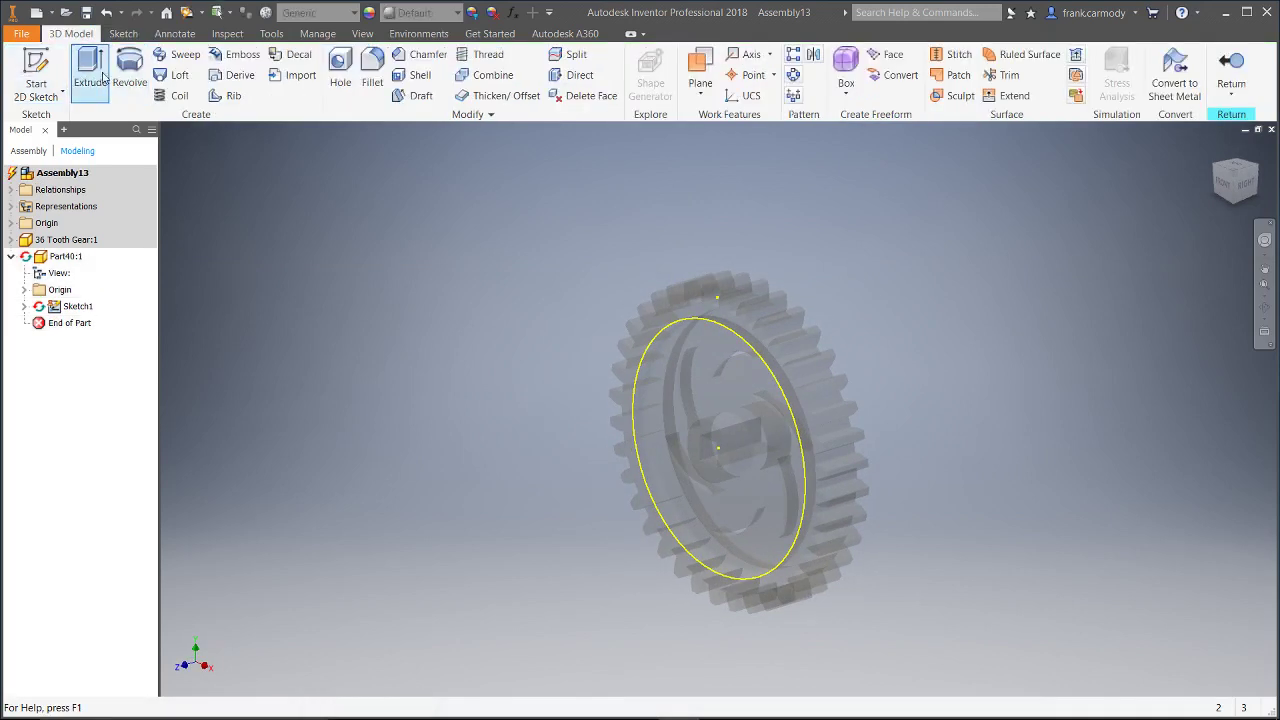
# Extrude the projected circle .25 in outward from the gear and return to the assembly
pyautogui.click(103, 76)
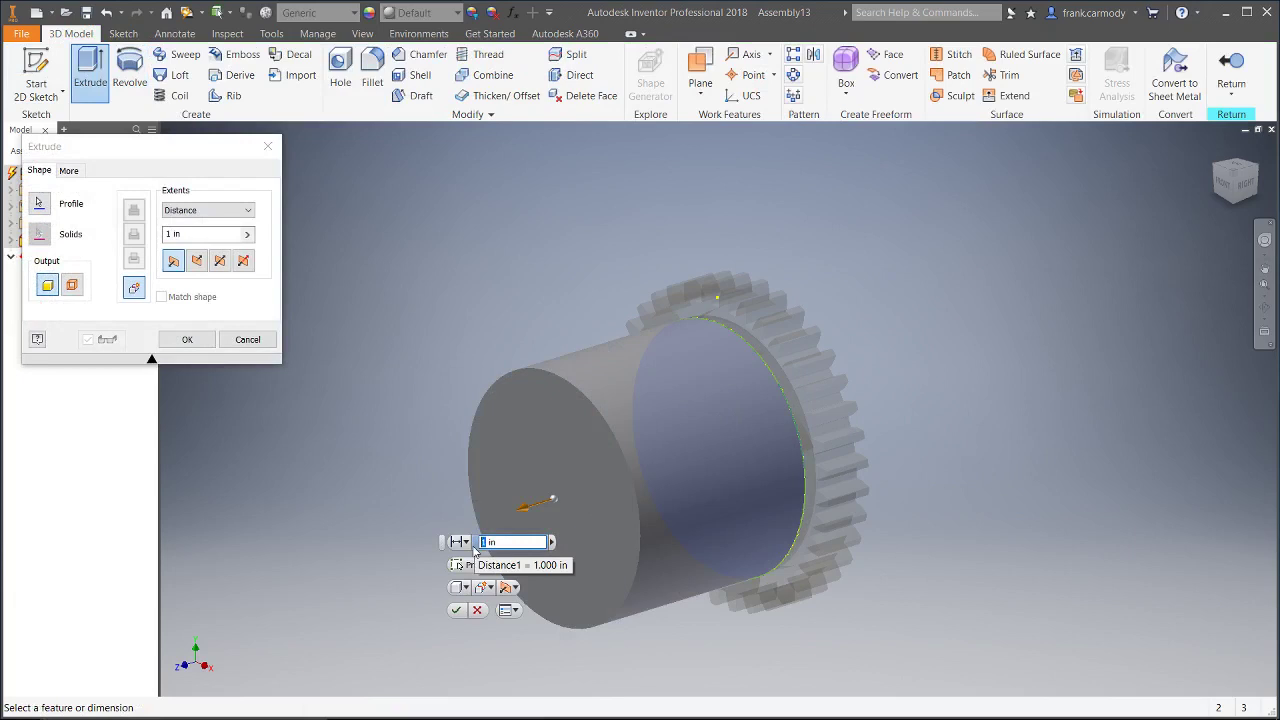
pyautogui.write('.25')
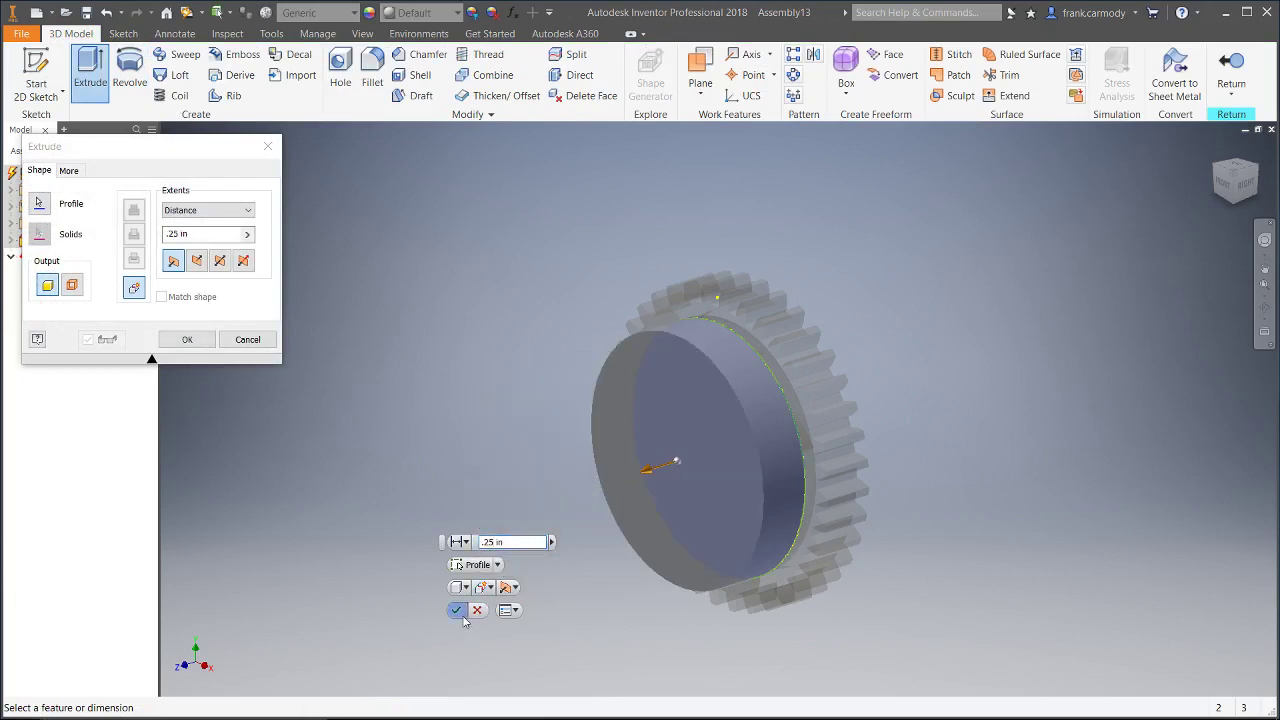
pyautogui.click(456, 610)
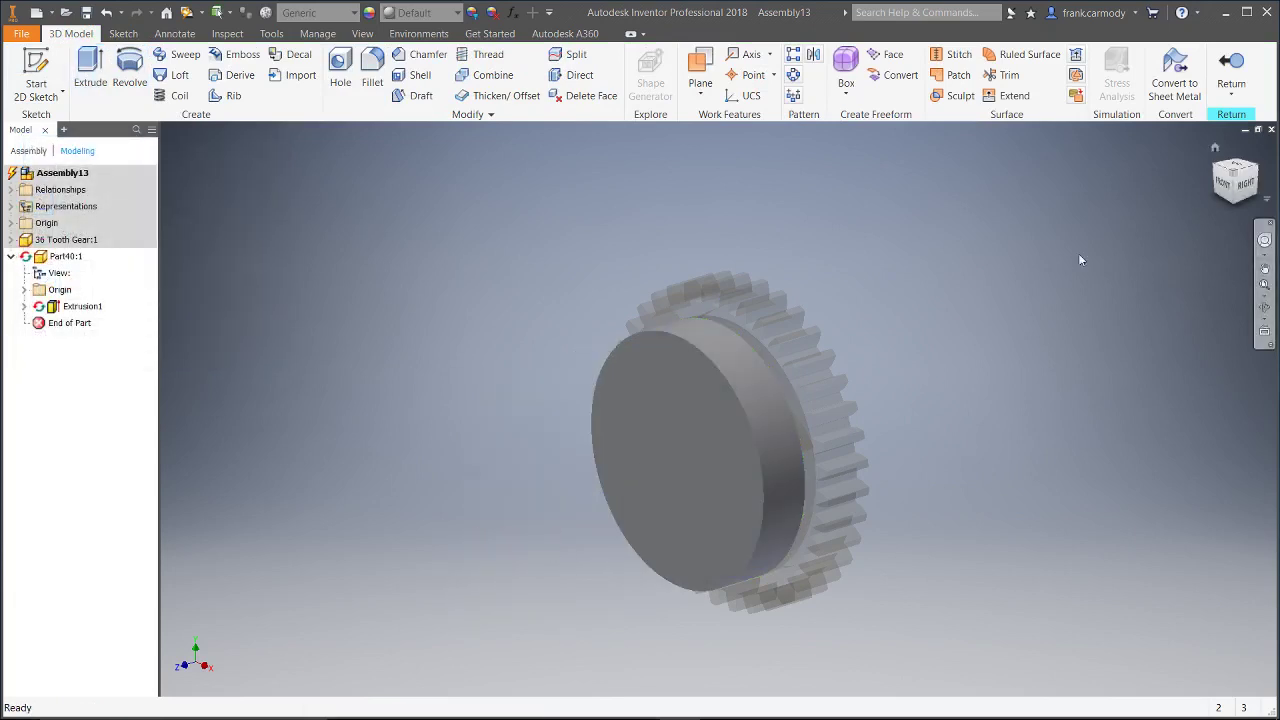
pyautogui.click(1229, 62)
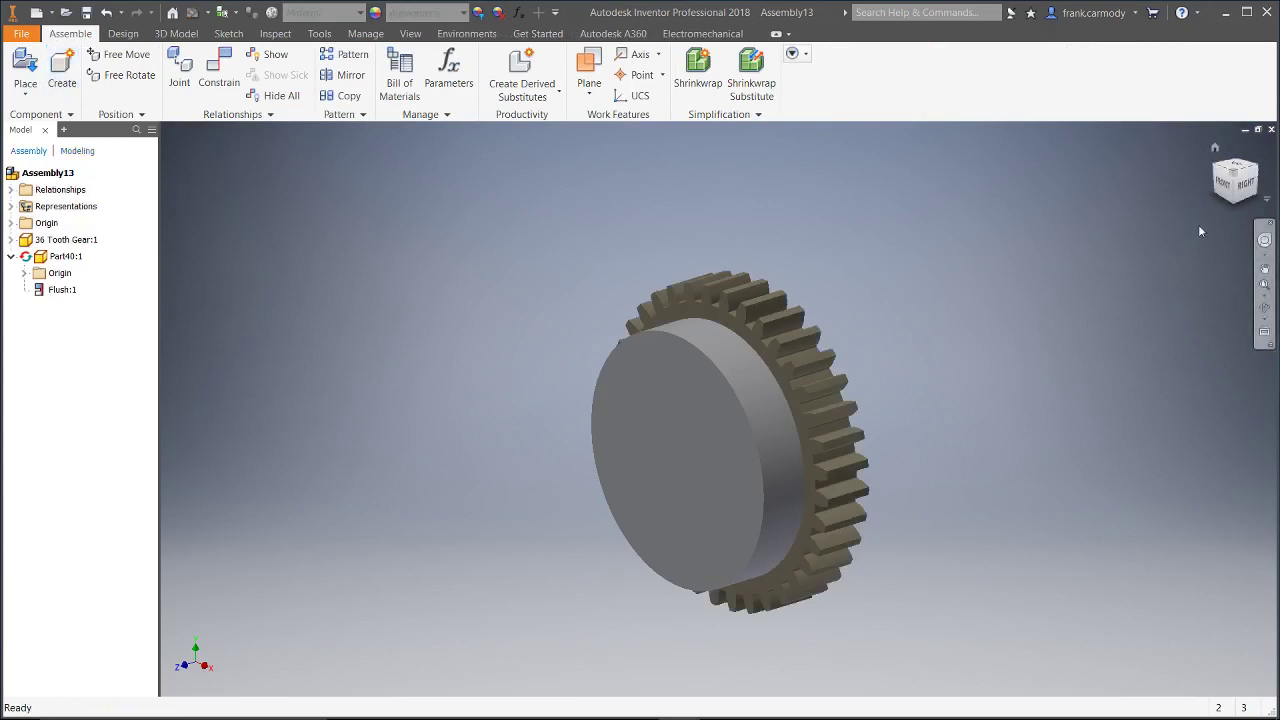
# Start the Spur Gears Component Generator, saving the assembly as Assembly13.iam in the Project folder
pyautogui.click(1239, 178)
pyautogui.keyDown('shift'); pyautogui.moveTo(723, 447); pyautogui.dragTo(800, 410, button='middle'); pyautogui.keyUp('shift')
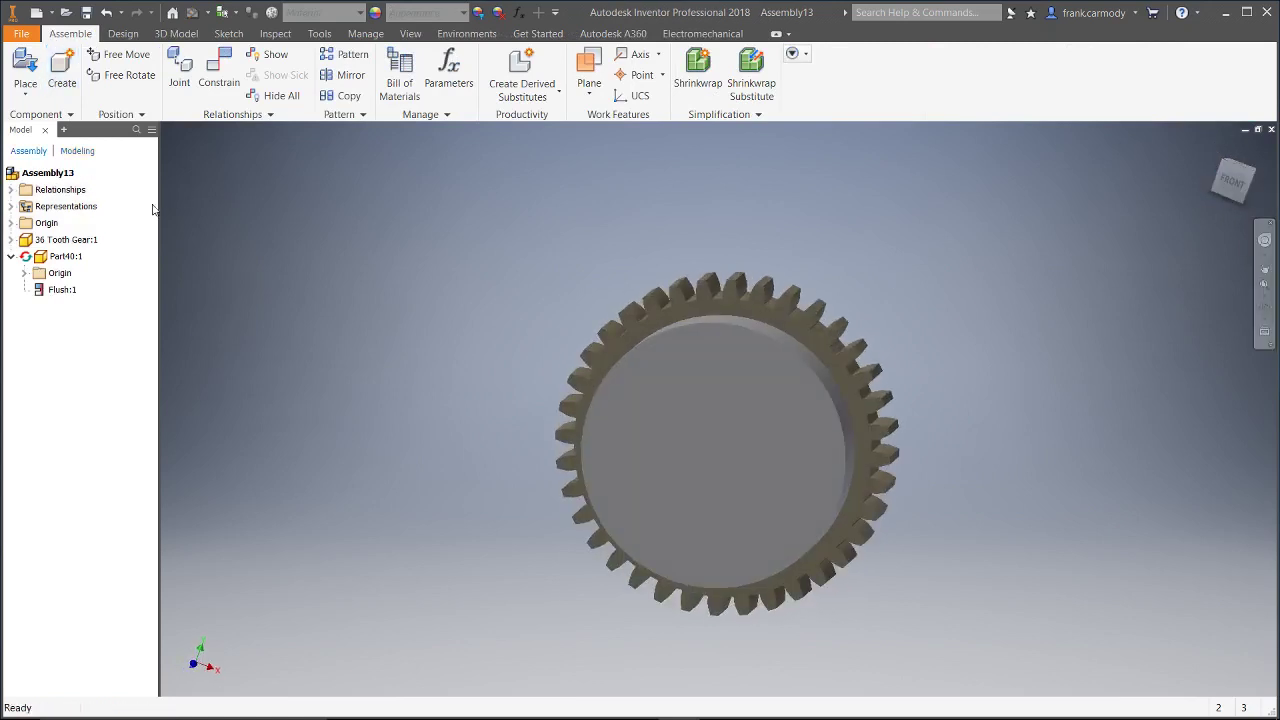
pyautogui.click(123, 33)
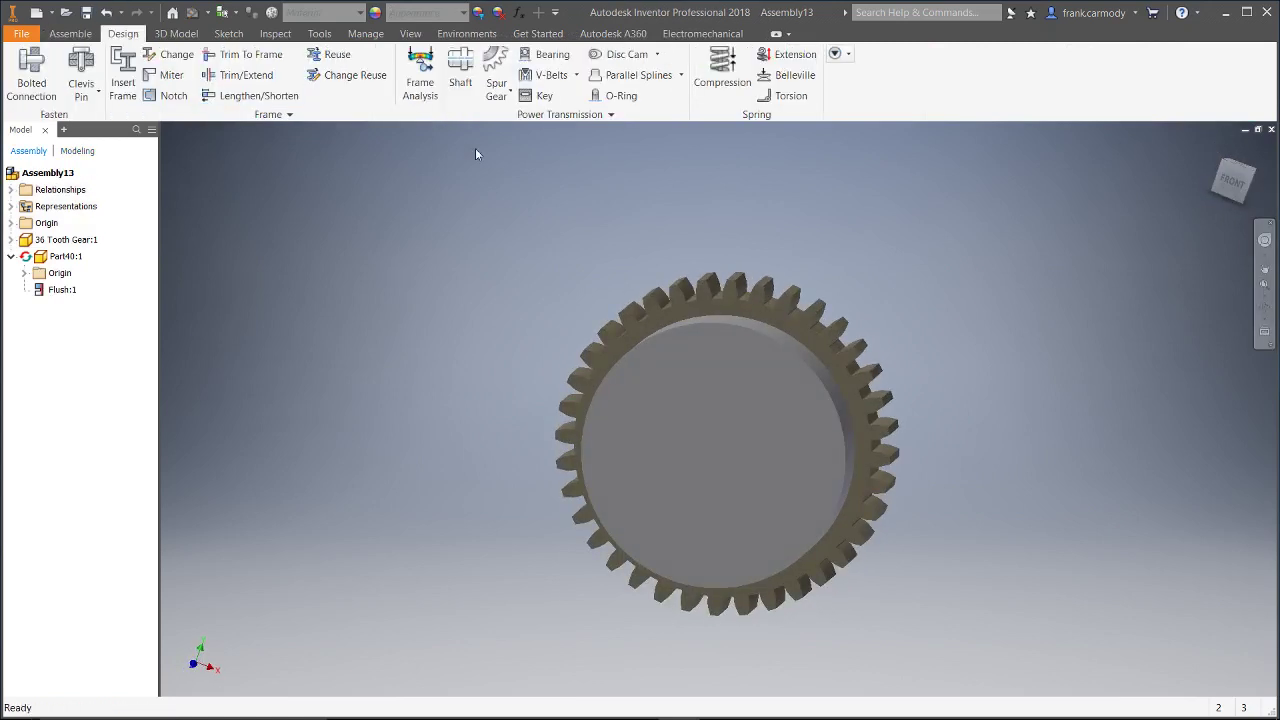
pyautogui.click(496, 66)
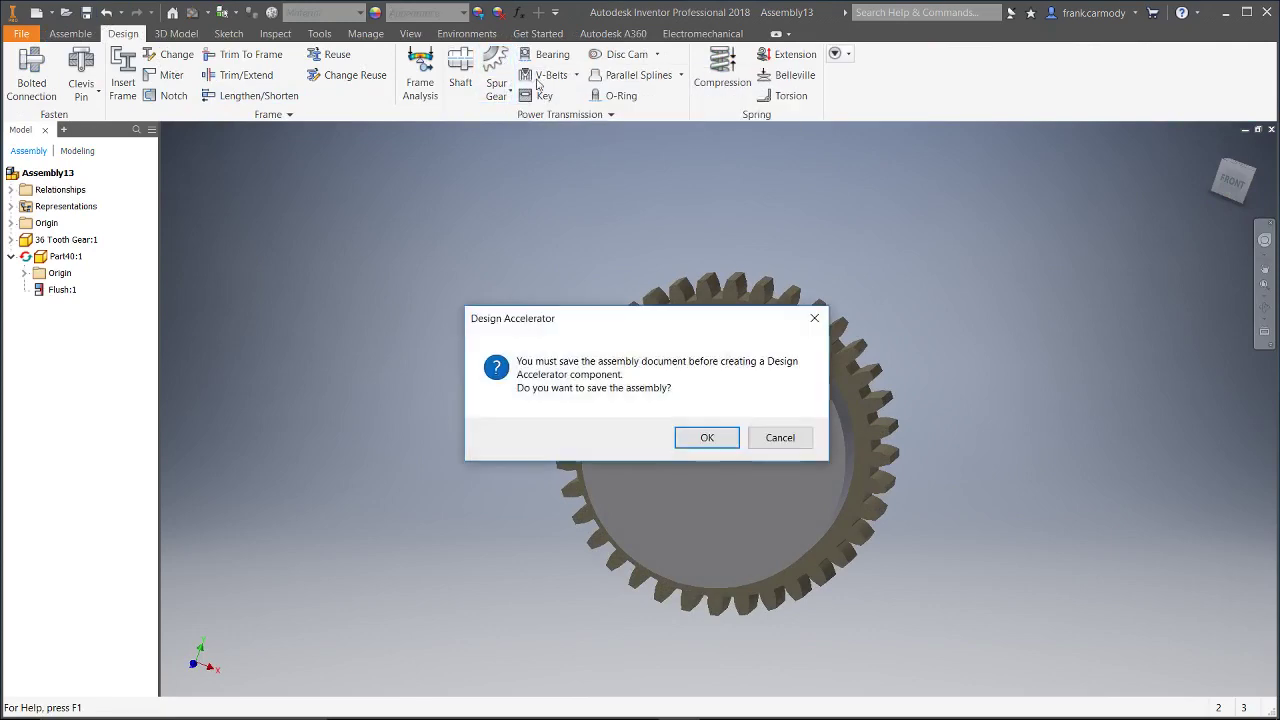
pyautogui.click(707, 437)
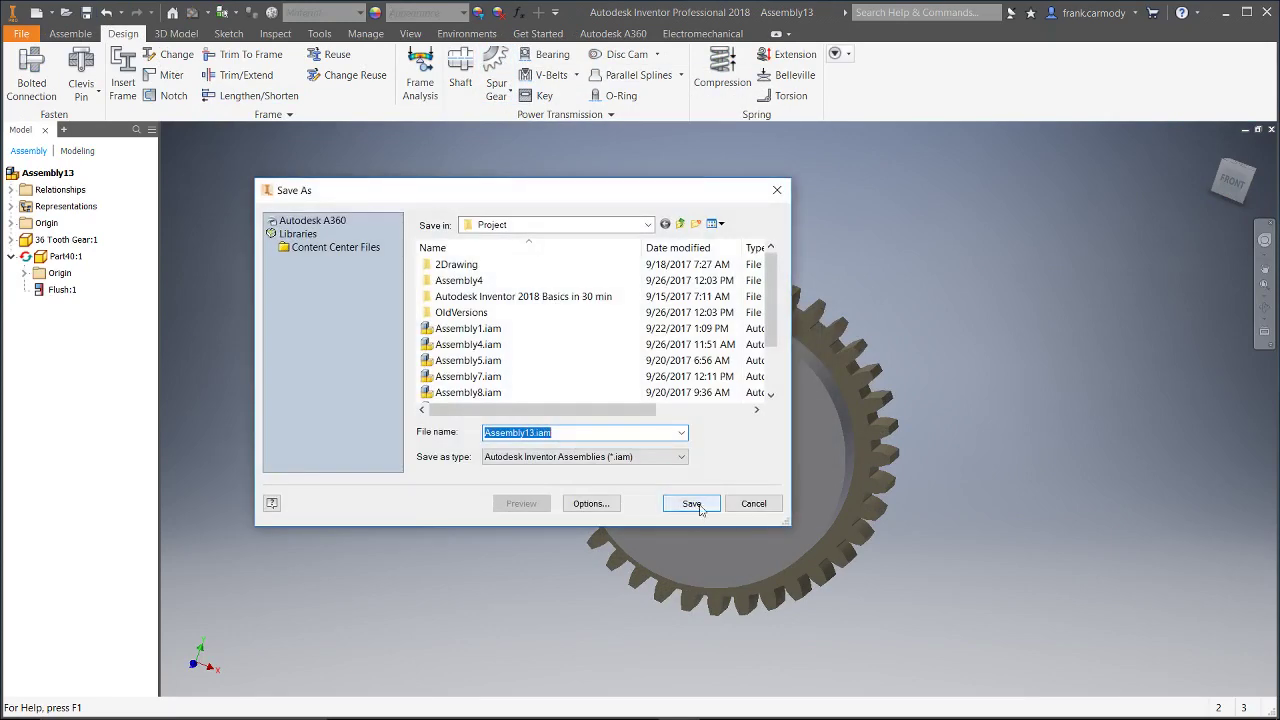
pyautogui.click(701, 510)
pyautogui.click(722, 296)
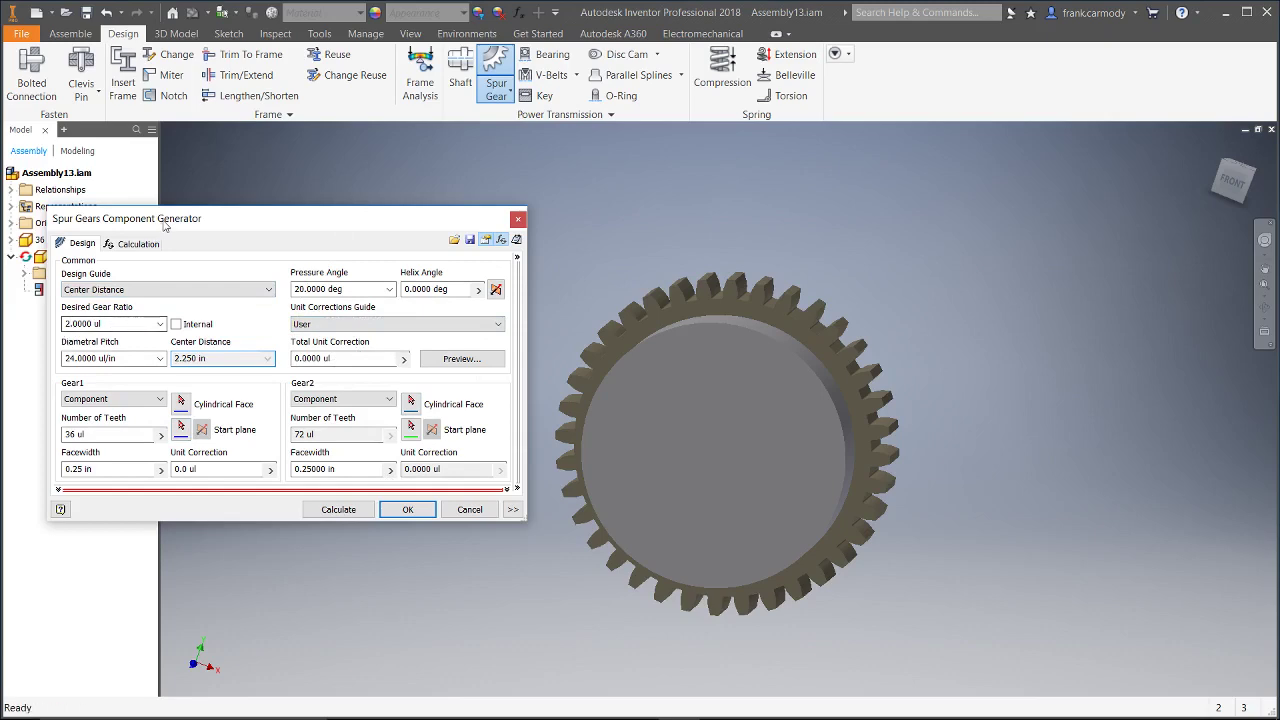
pyautogui.moveTo(164, 224); pyautogui.dragTo(183, 147)
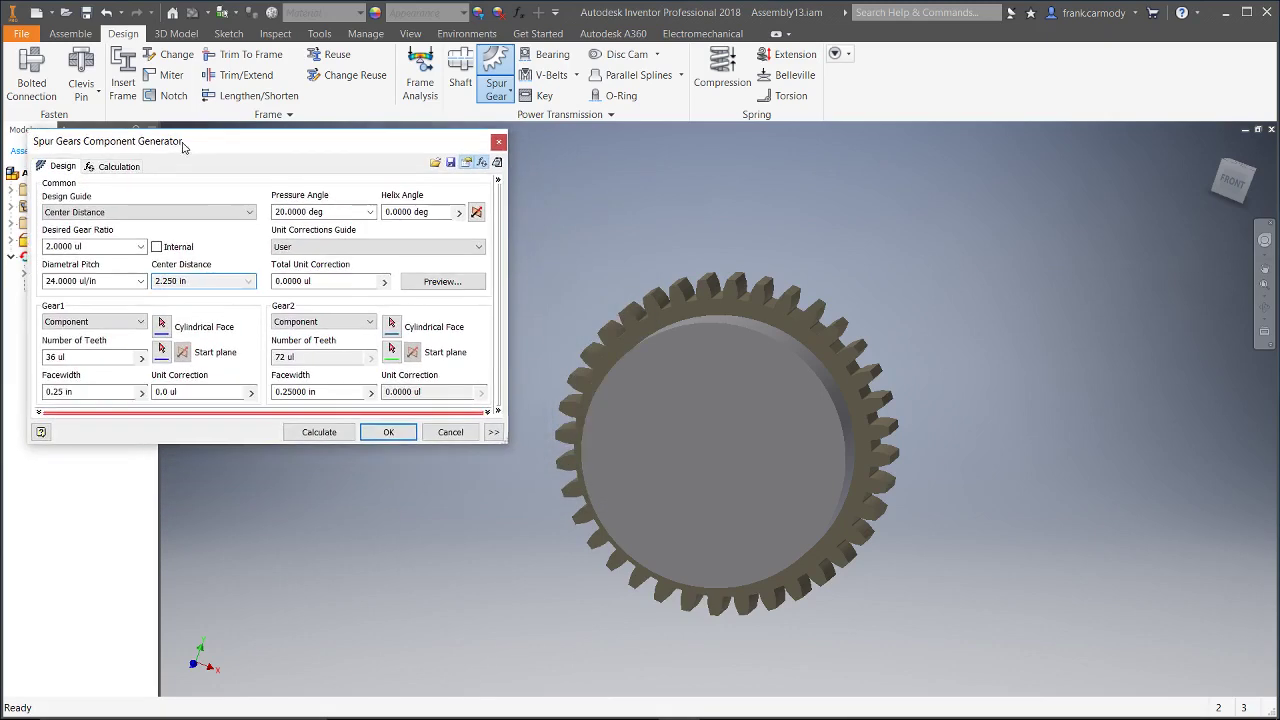
# Reference Gear1 to the disc's cylindrical face and use the disc's front face as its start plane
pyautogui.click(164, 325)
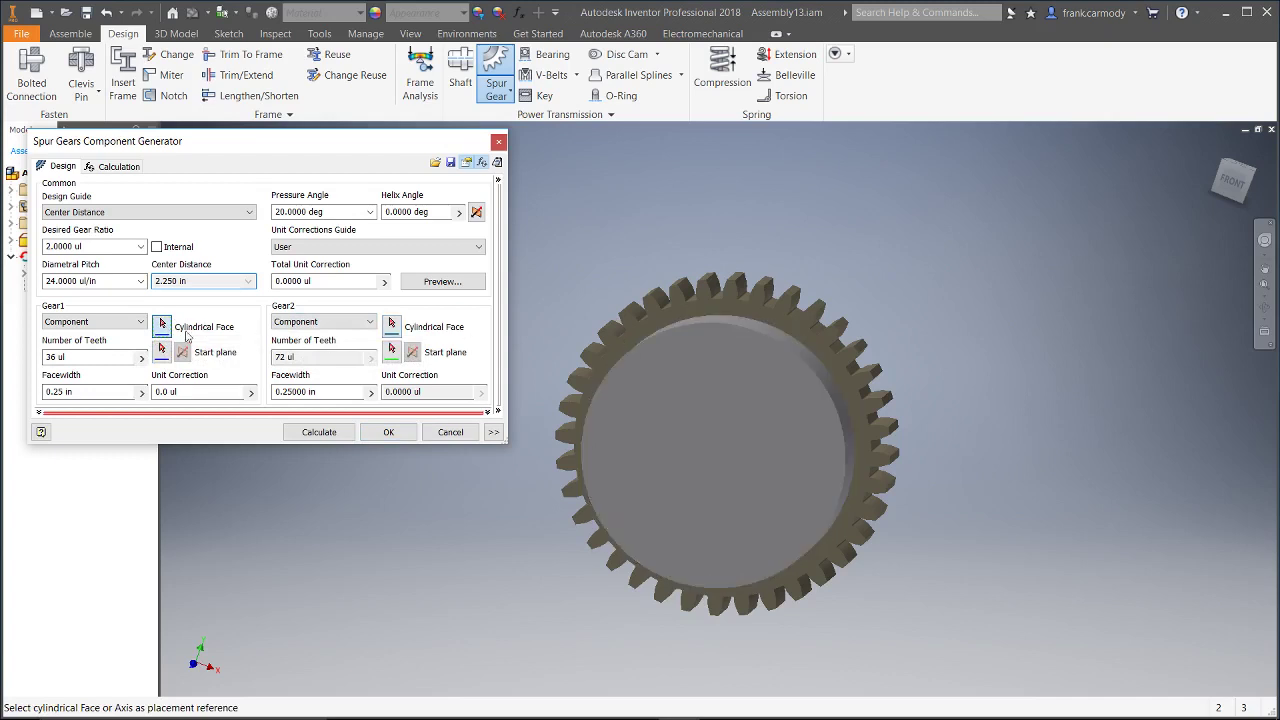
pyautogui.click(698, 322)
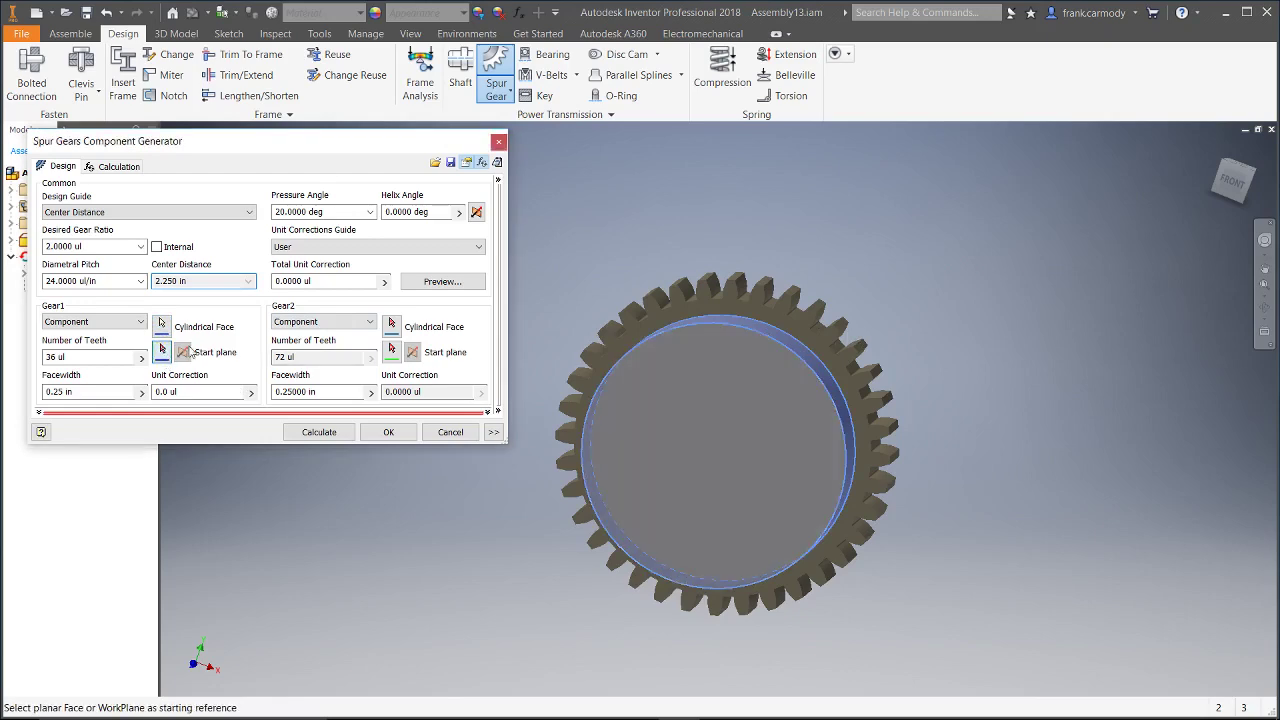
pyautogui.click(737, 406)
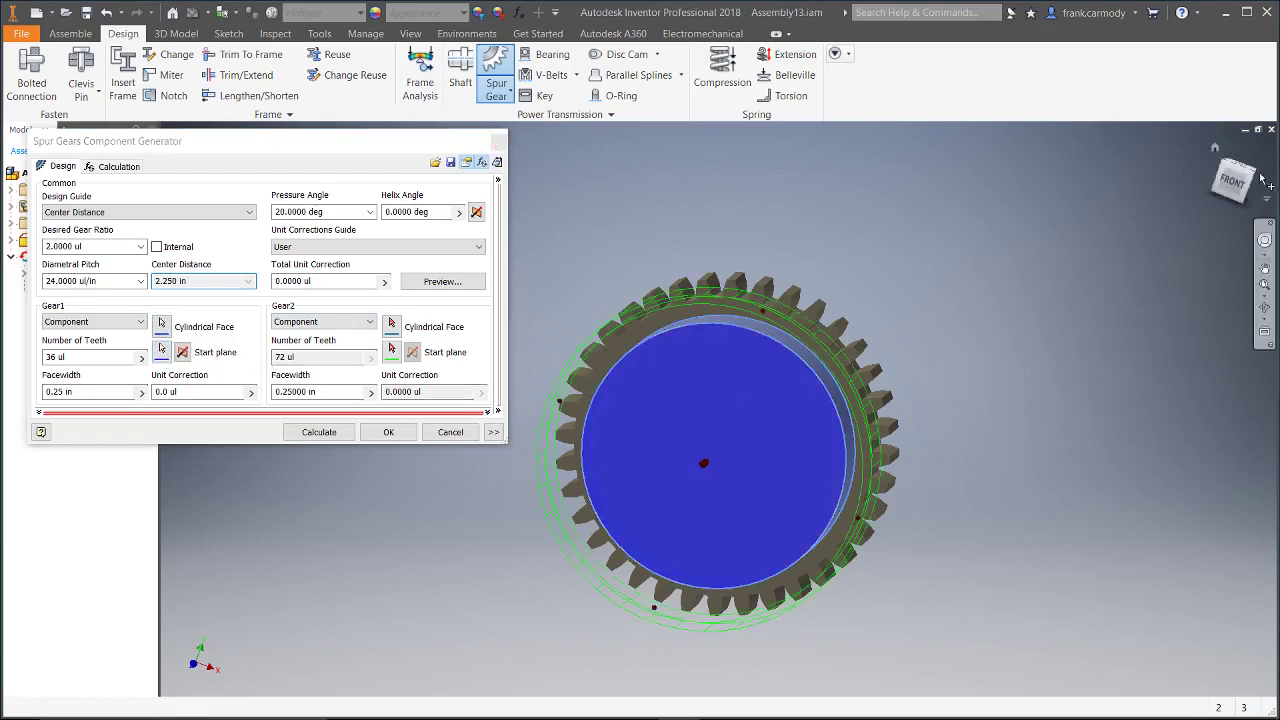
pyautogui.moveTo(1240, 197)
pyautogui.mouseDown()
pyautogui.moveTo(1195, 208)
pyautogui.moveTo(1240, 197)
pyautogui.mouseUp()
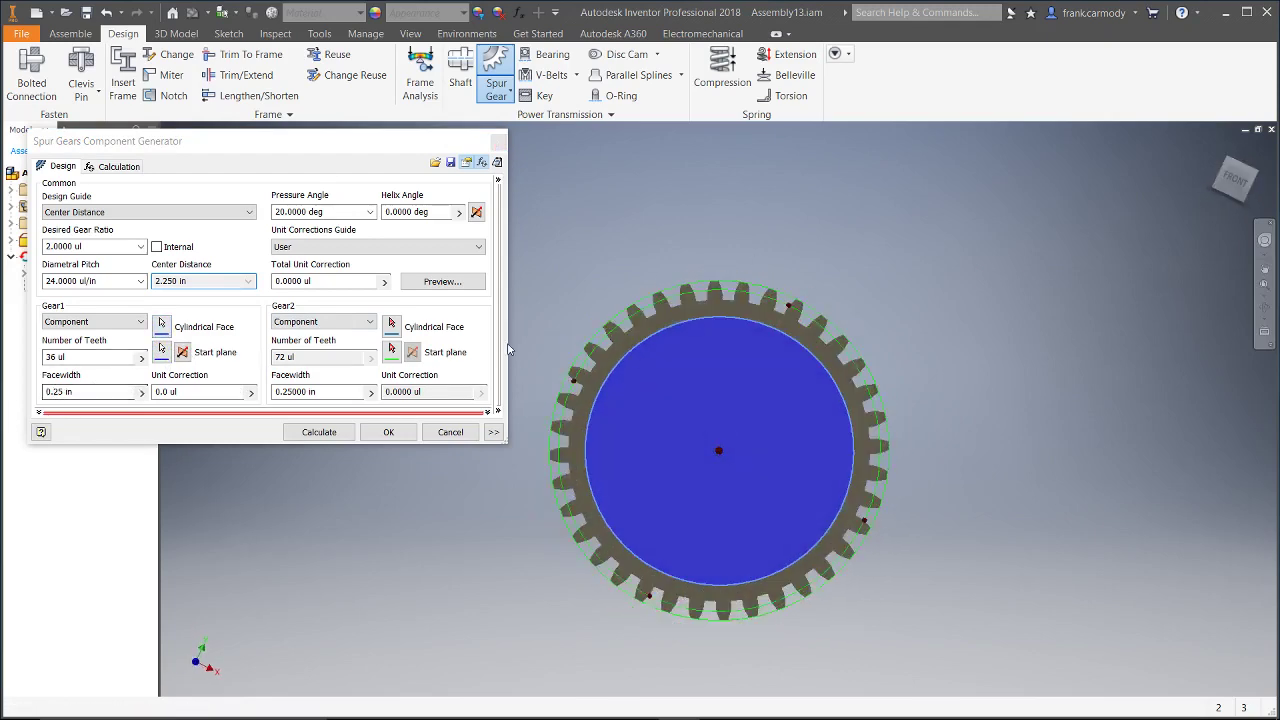
# Try a Gear1 facewidth of 1 in and restore it to .25 in
pyautogui.moveTo(63, 391); pyautogui.dragTo(37, 399)
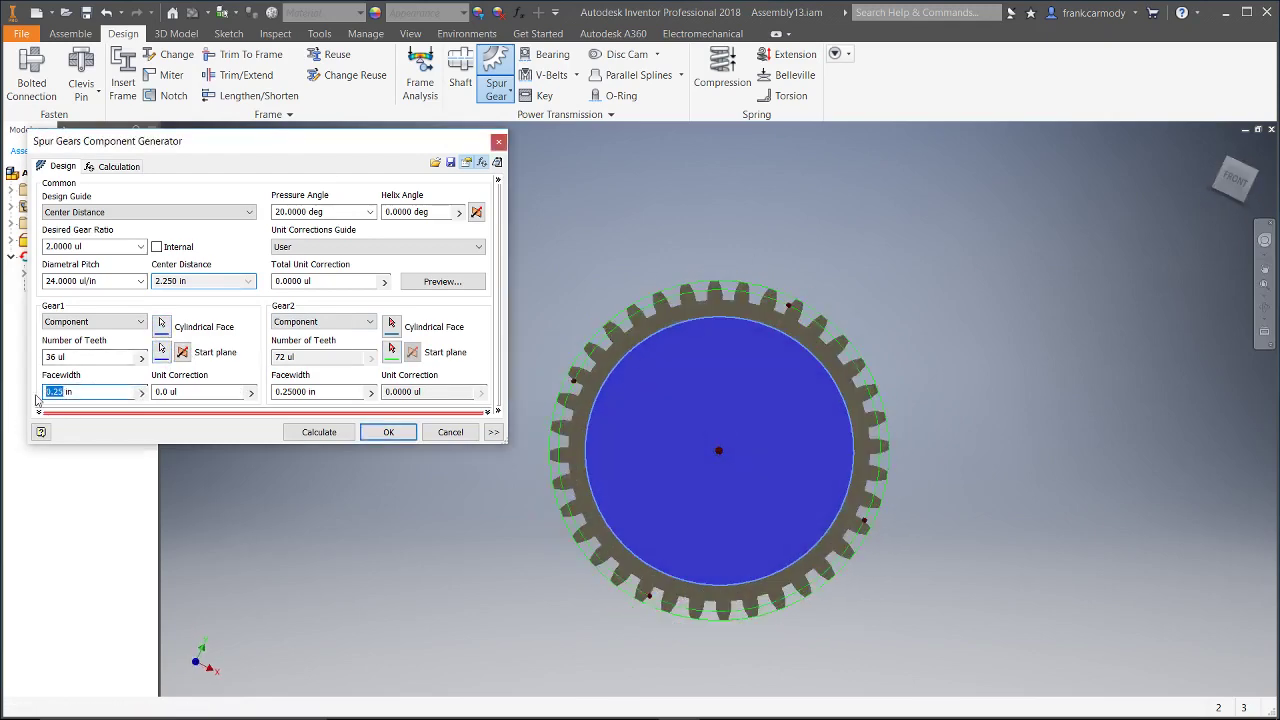
pyautogui.write('1')
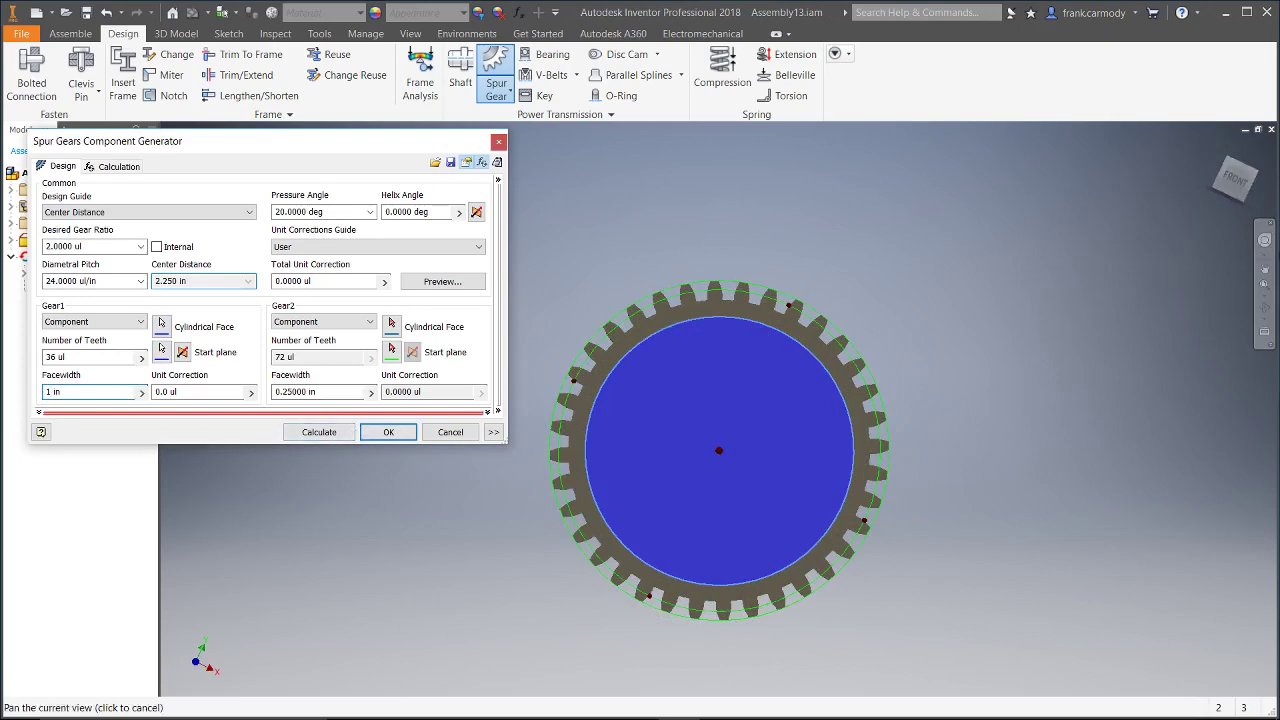
pyautogui.moveTo(1229, 194)
pyautogui.mouseDown()
pyautogui.moveTo(1206, 225)
pyautogui.moveTo(1195, 214)
pyautogui.moveTo(1229, 190)
pyautogui.mouseUp()
pyautogui.click(46, 392)
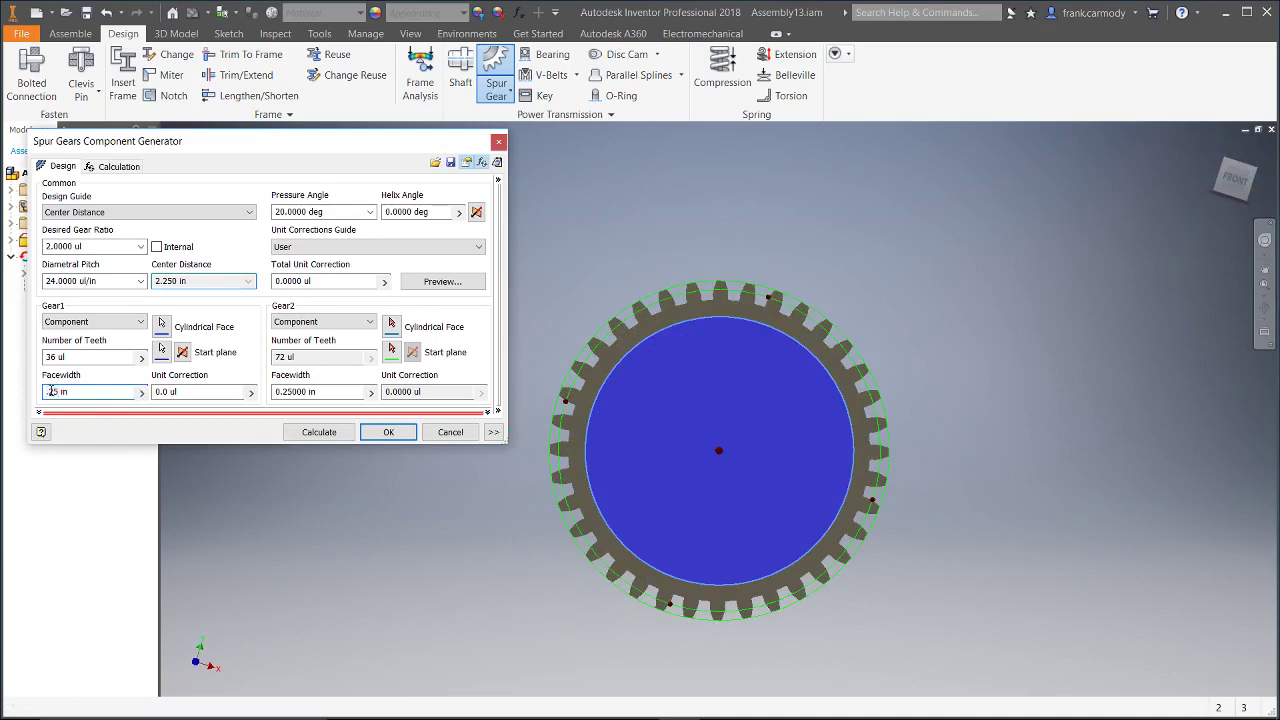
pyautogui.moveTo(1229, 184)
pyautogui.mouseDown()
pyautogui.moveTo(1226, 204)
pyautogui.moveTo(1208, 200)
pyautogui.moveTo(1228, 182)
pyautogui.mouseUp()
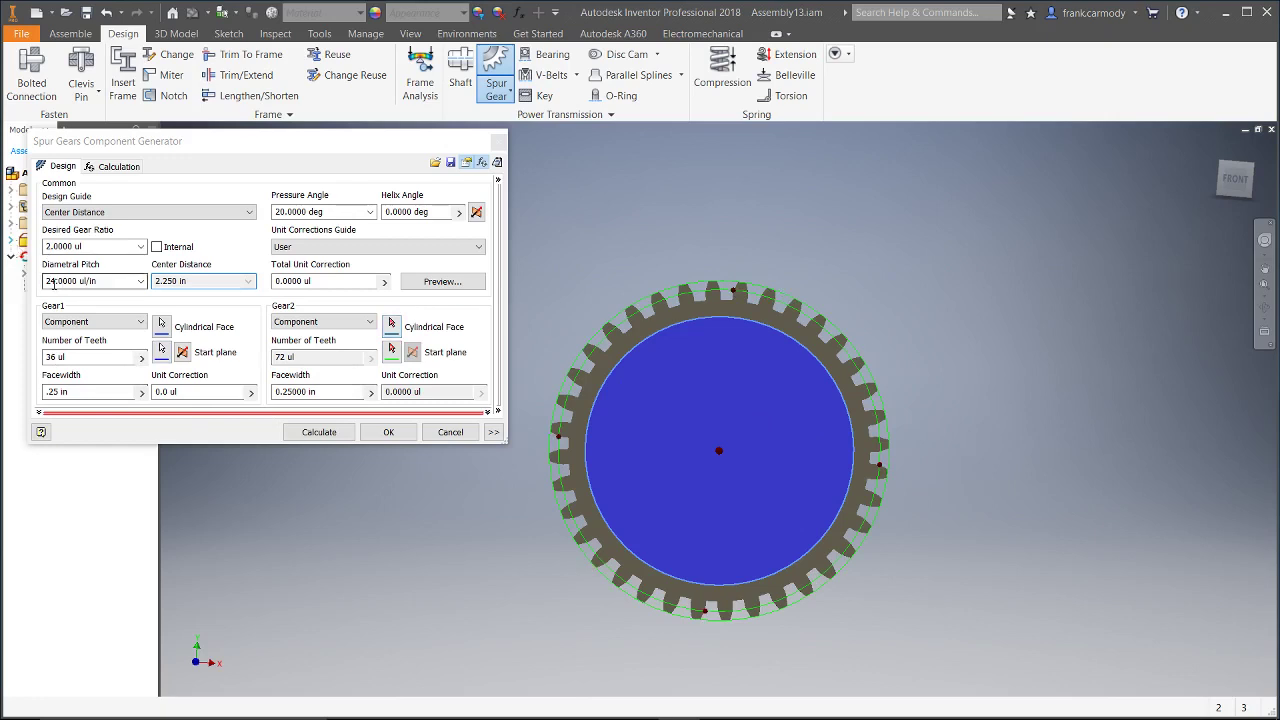
# Try a diametral pitch of 10 ul/in and resize the Gear1 preview to 14 teeth over the imported gear
pyautogui.click(53, 284)
pyautogui.click(139, 283)
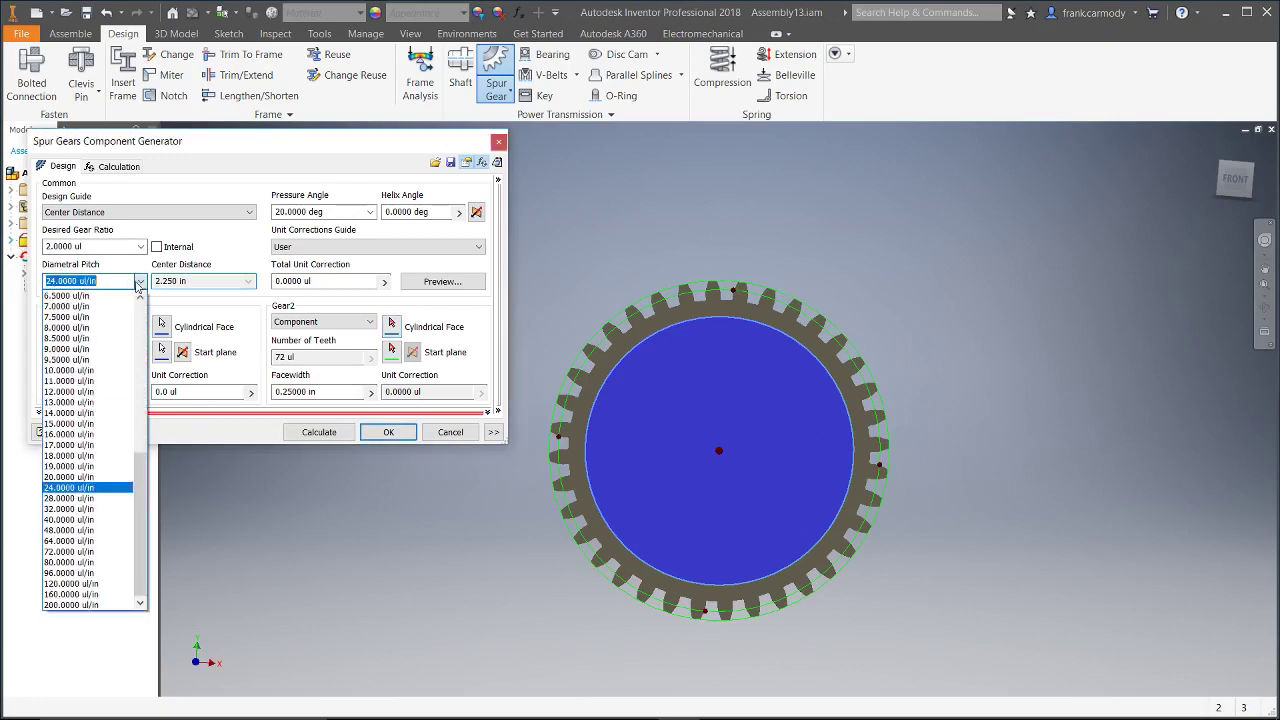
pyautogui.click(115, 376)
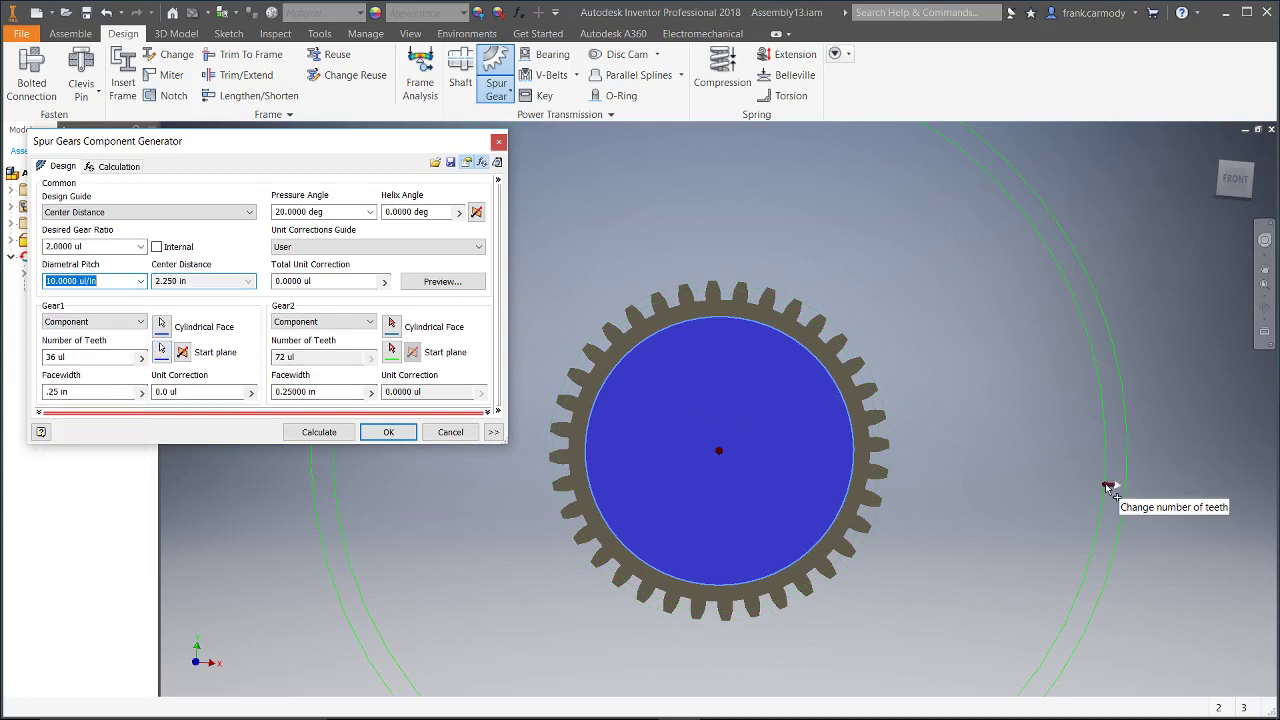
pyautogui.moveTo(1110, 488); pyautogui.dragTo(866, 492)
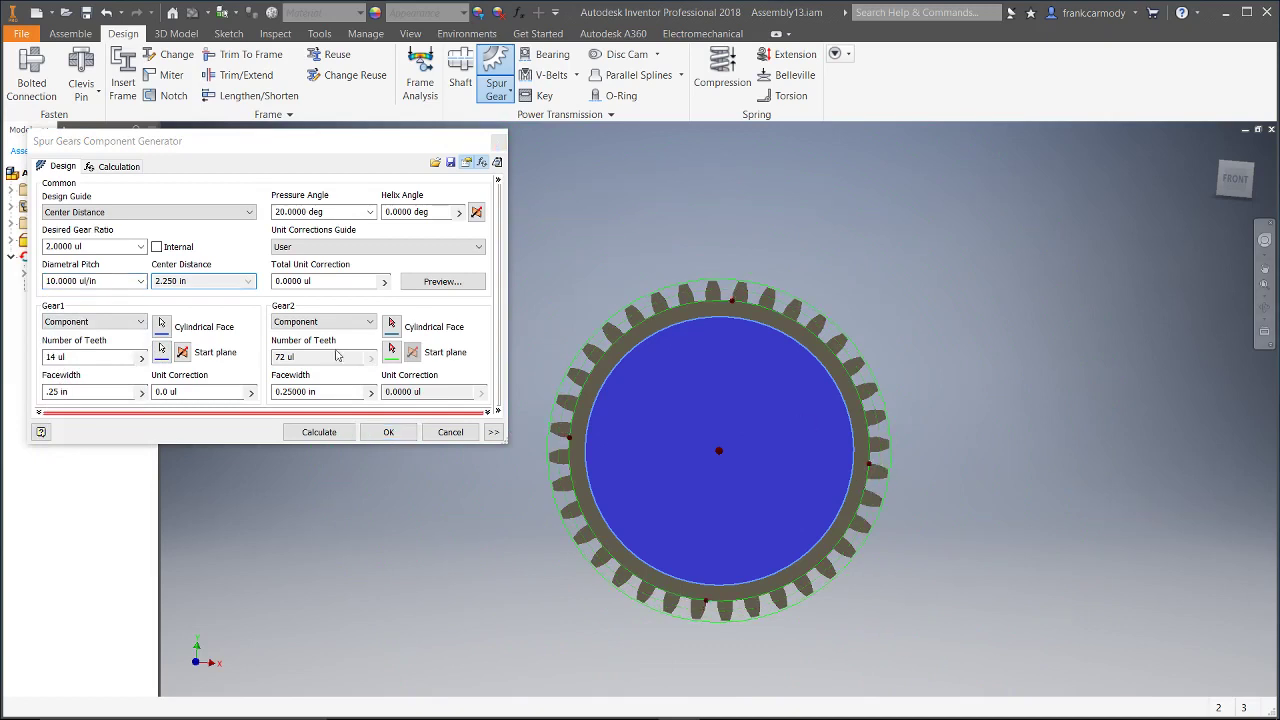
# Restore the diametral pitch to 24 ul/in and Gear1 to 36 teeth, and recalculate the gear pair
pyautogui.click(140, 281)
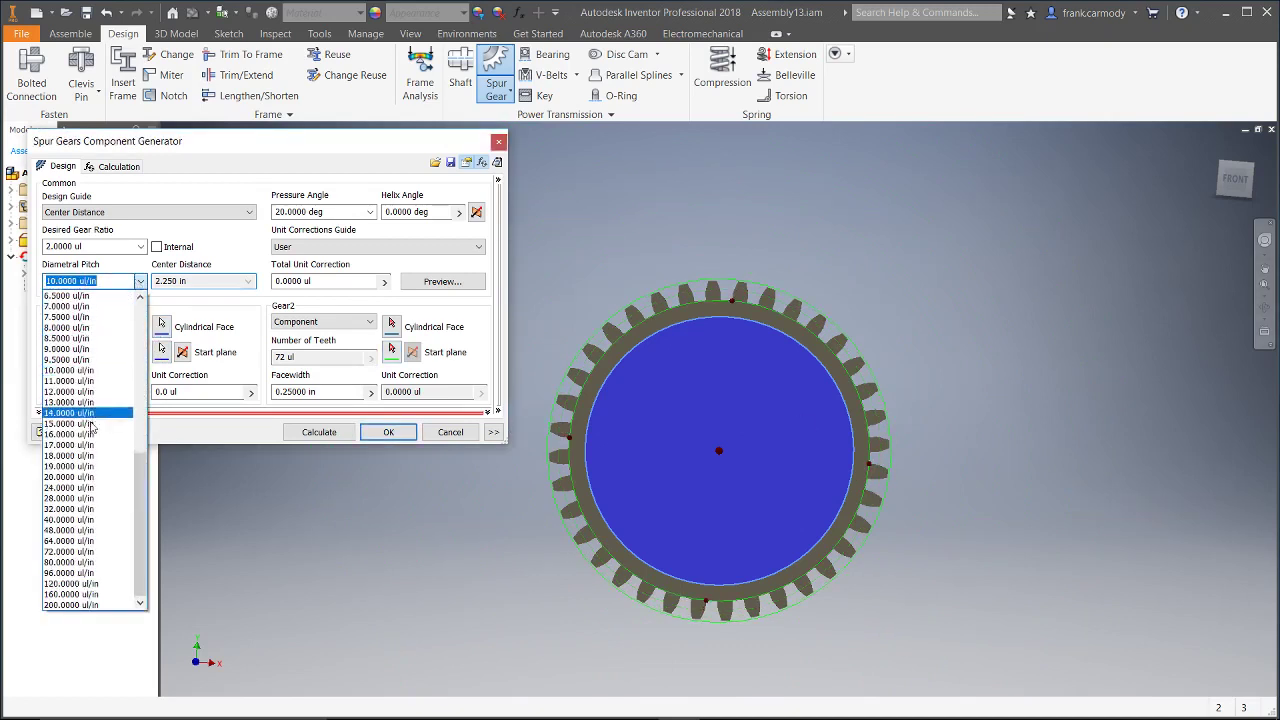
pyautogui.click(88, 487)
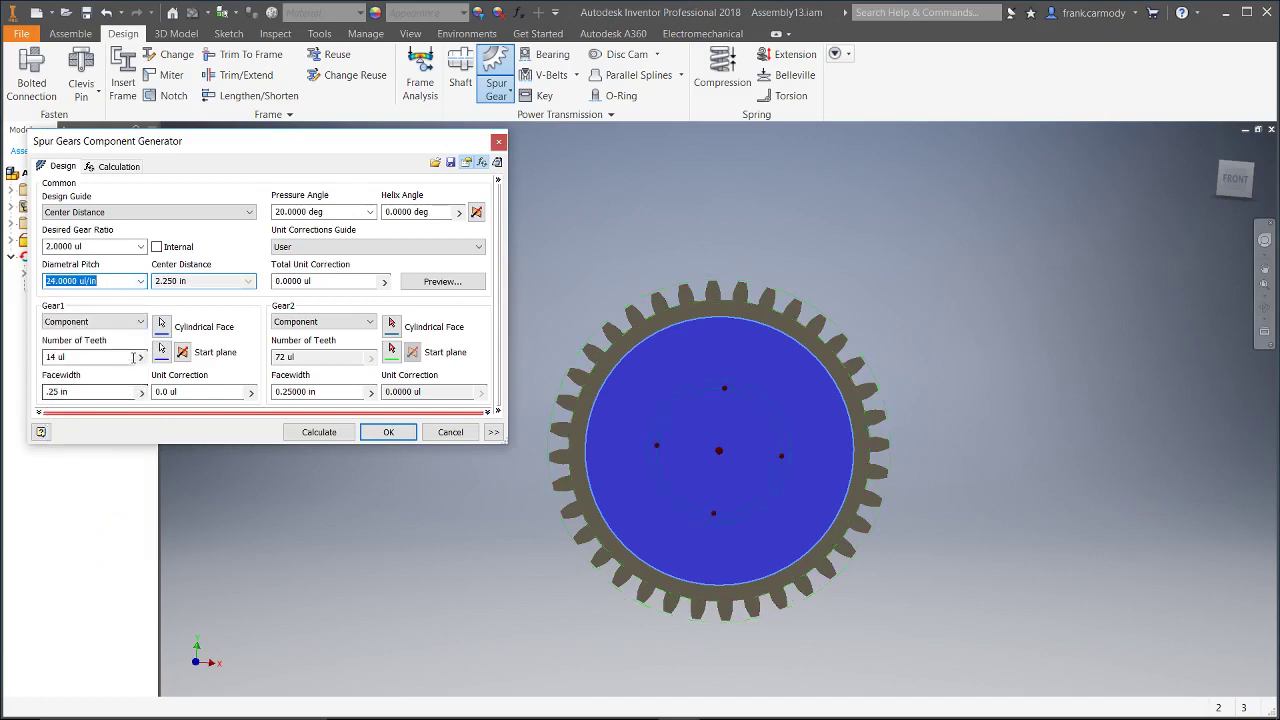
pyautogui.click(141, 357)
pyautogui.click(192, 384)
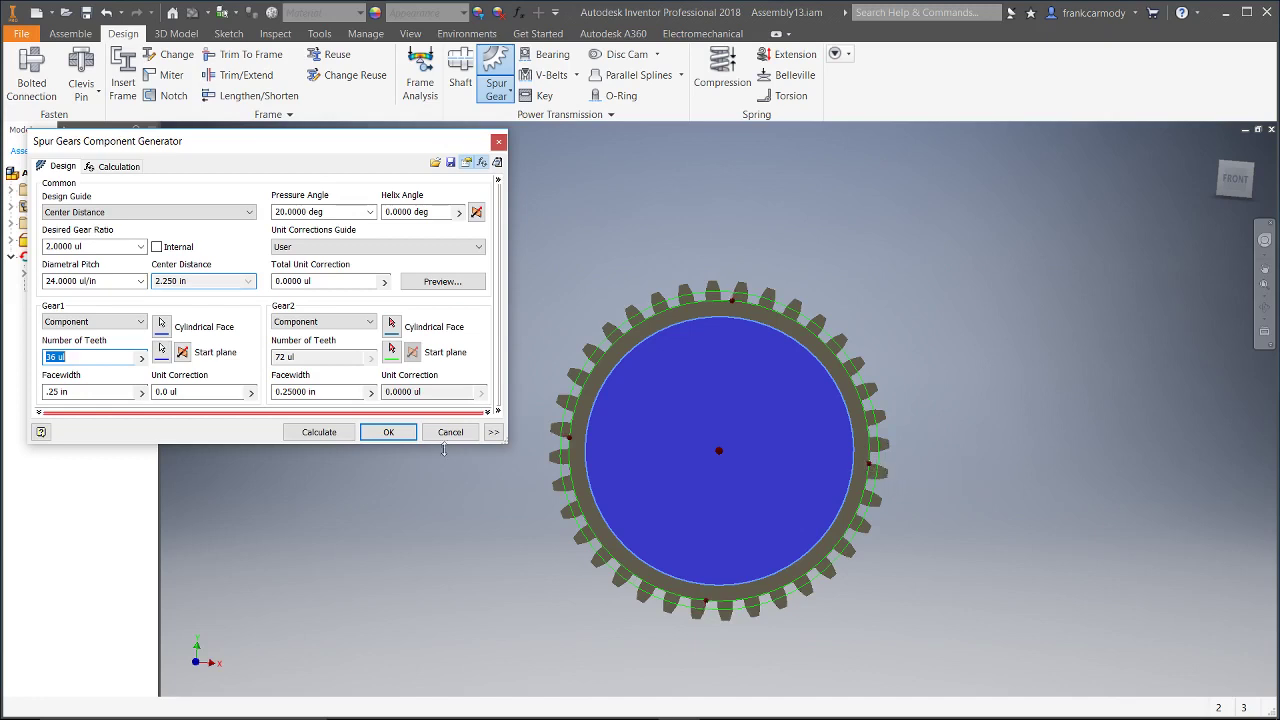
pyautogui.click(318, 432)
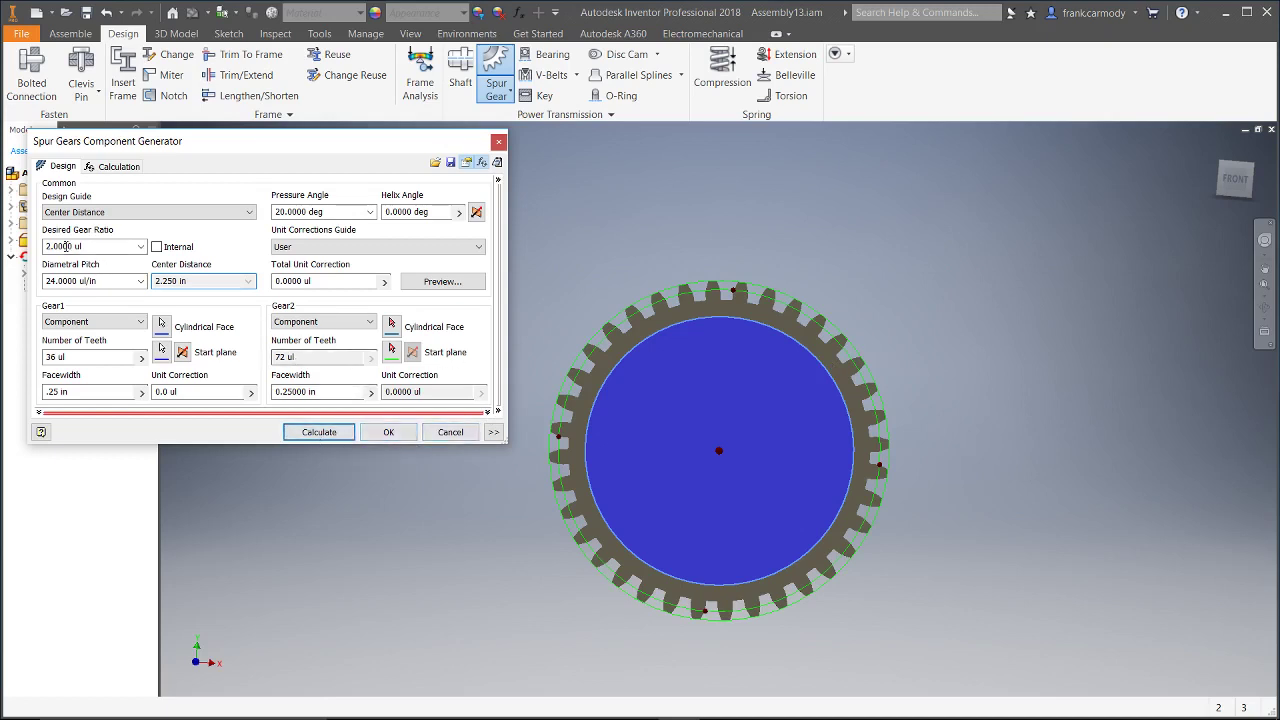
# Try desired gear ratios of 4 and .5, calculating Gear2's number of teeth for each
pyautogui.click(141, 246)
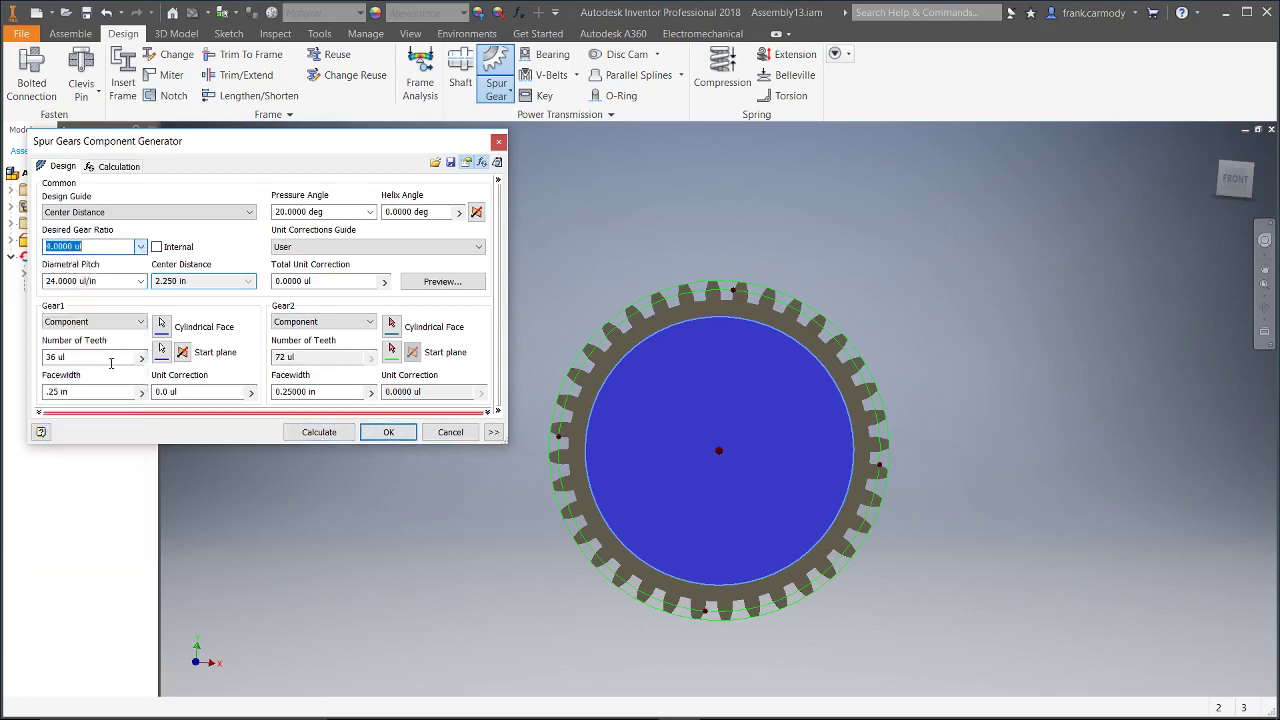
pyautogui.click(111, 362)
pyautogui.click(322, 432)
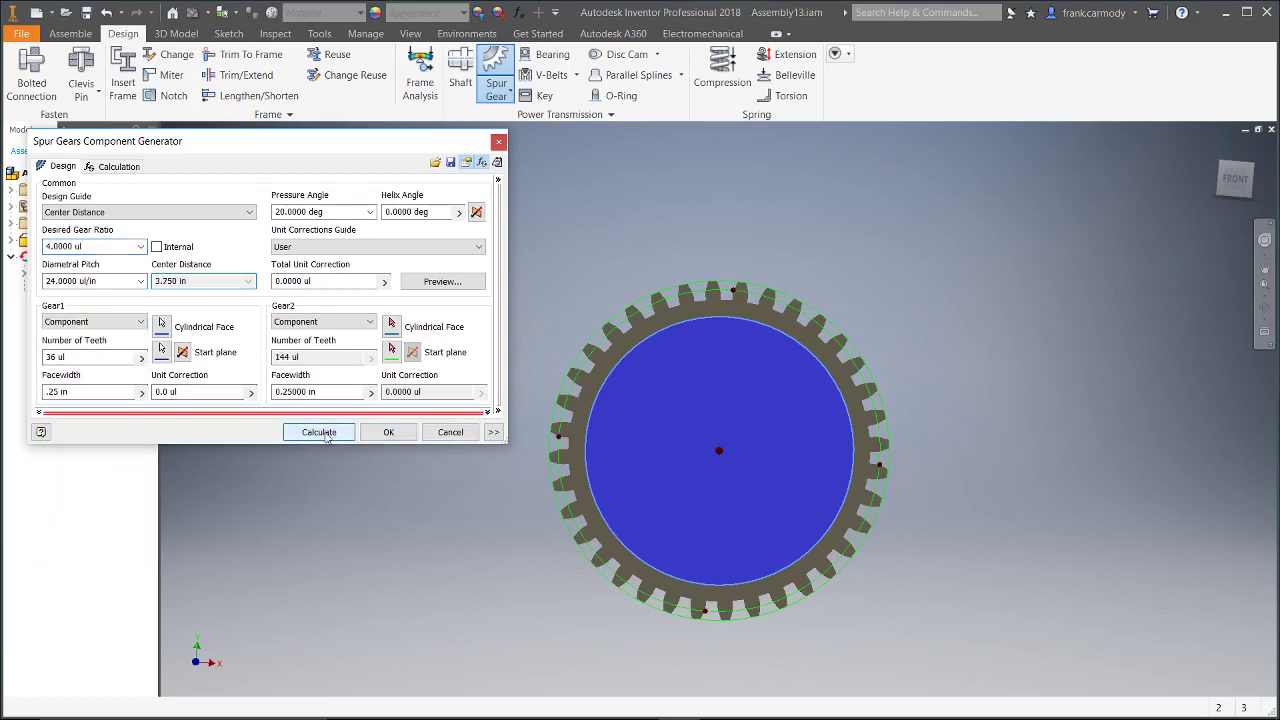
pyautogui.doubleClick(291, 357)
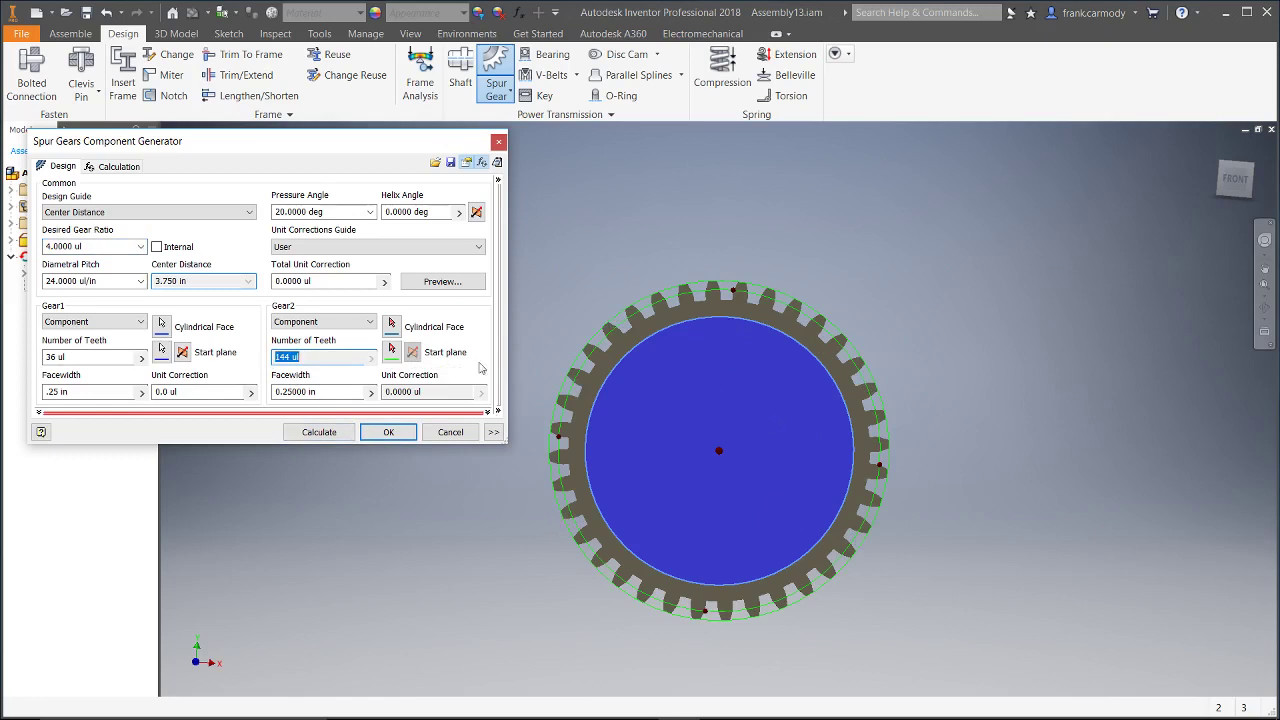
pyautogui.click(76, 246)
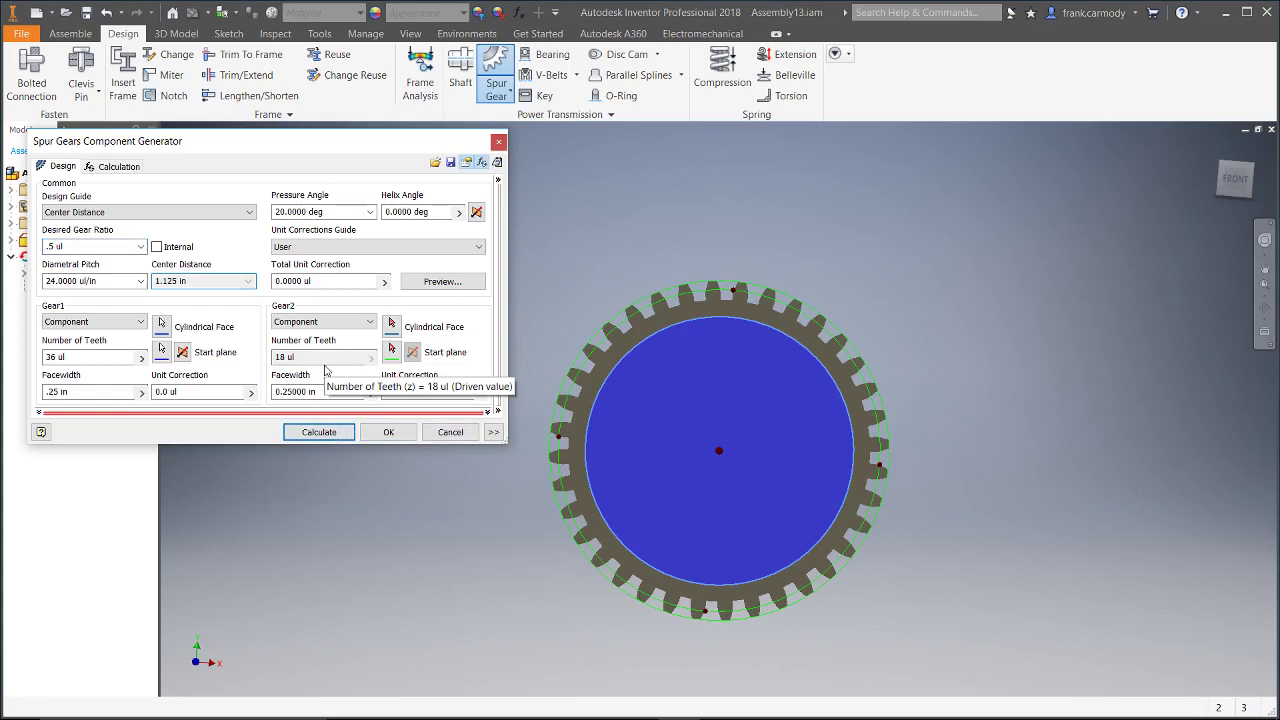
pyautogui.click(318, 432)
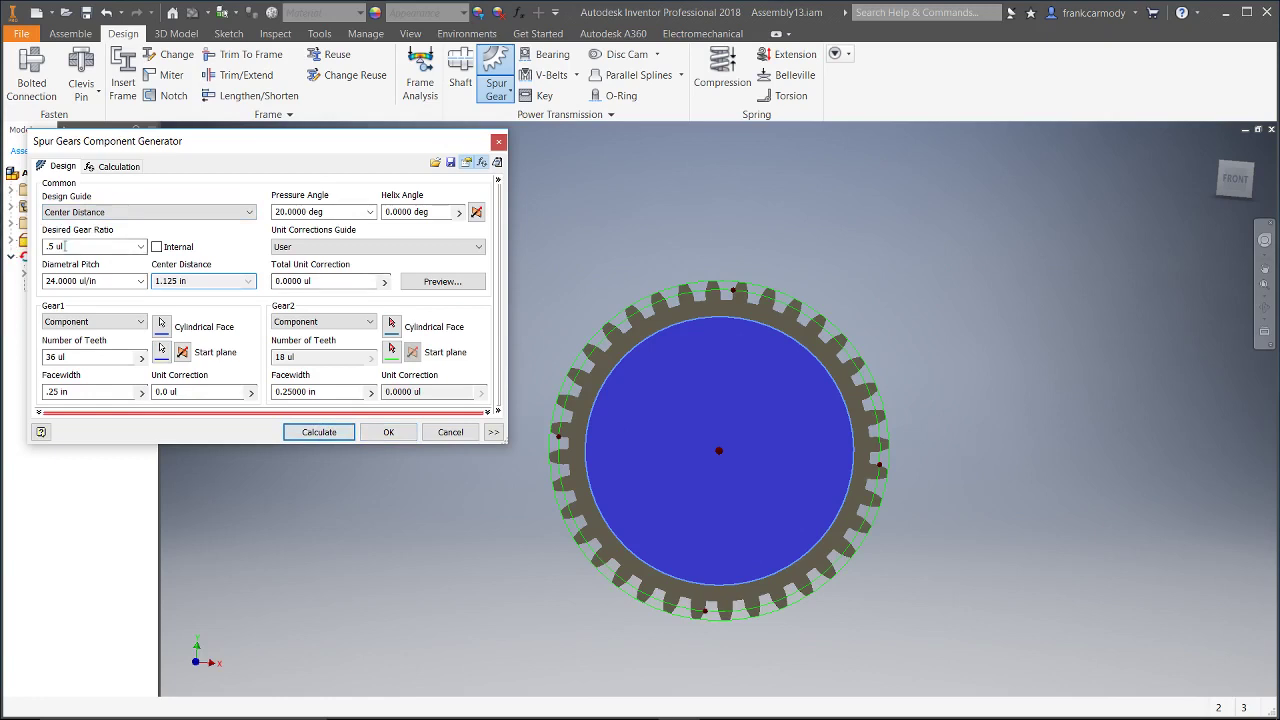
# Set the desired gear ratio to 2 and generate the spur gear pair with the proposed file names
pyautogui.click(47, 248)
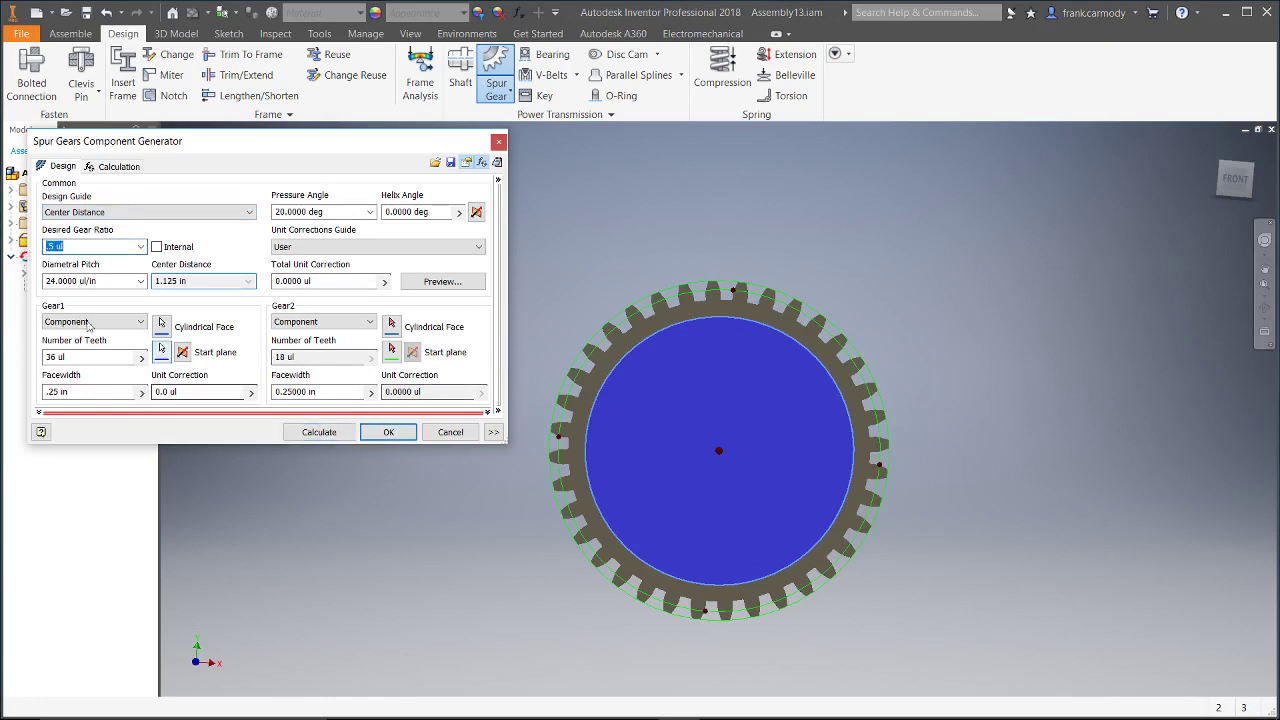
pyautogui.click(53, 246)
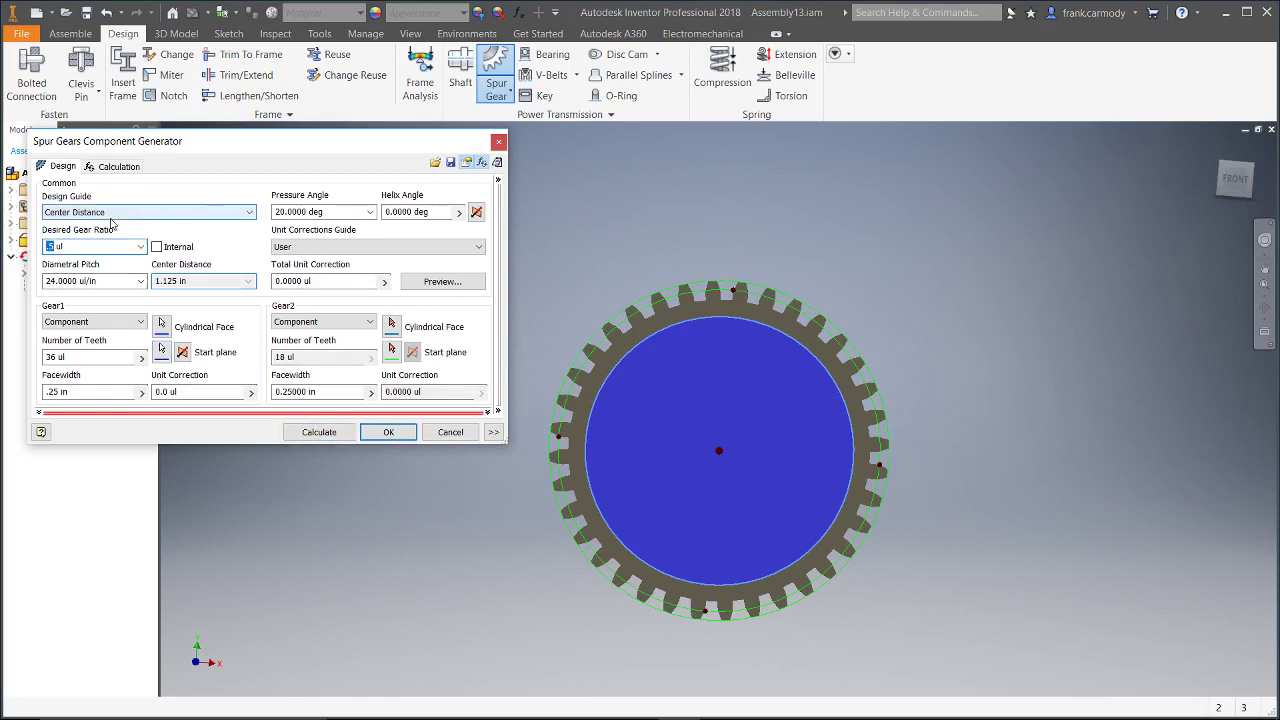
pyautogui.write('2')
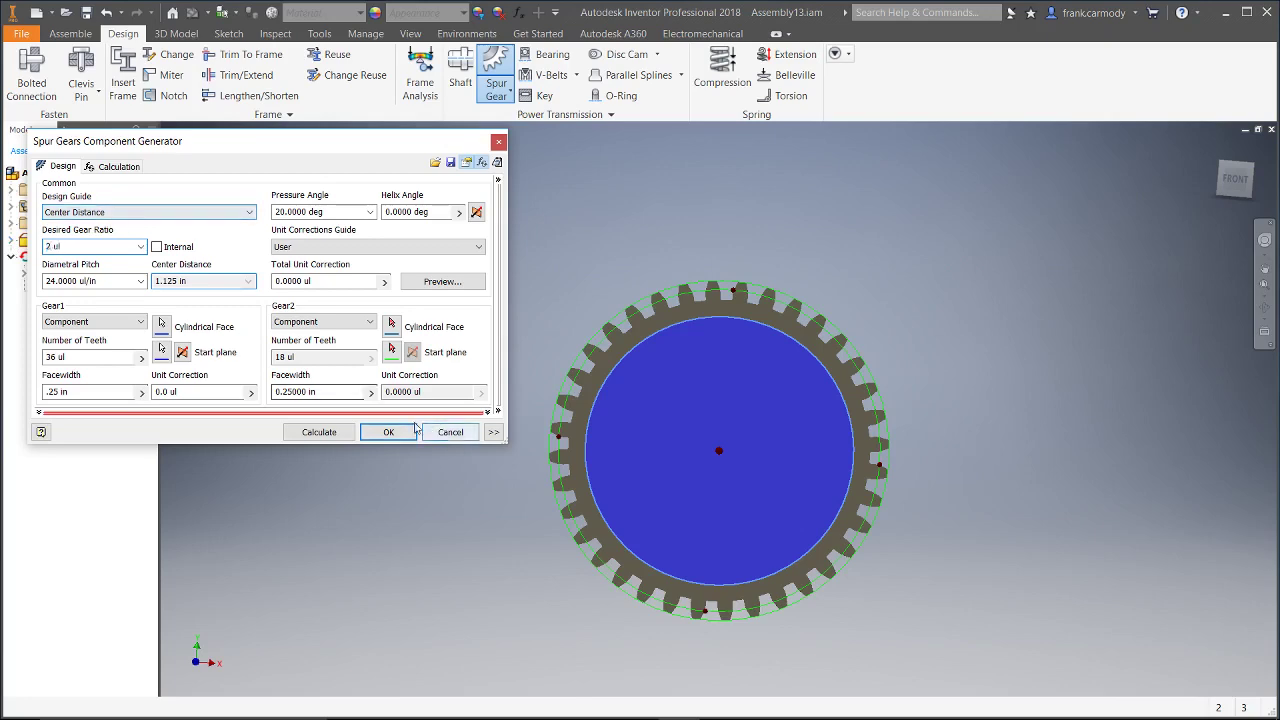
pyautogui.click(386, 432)
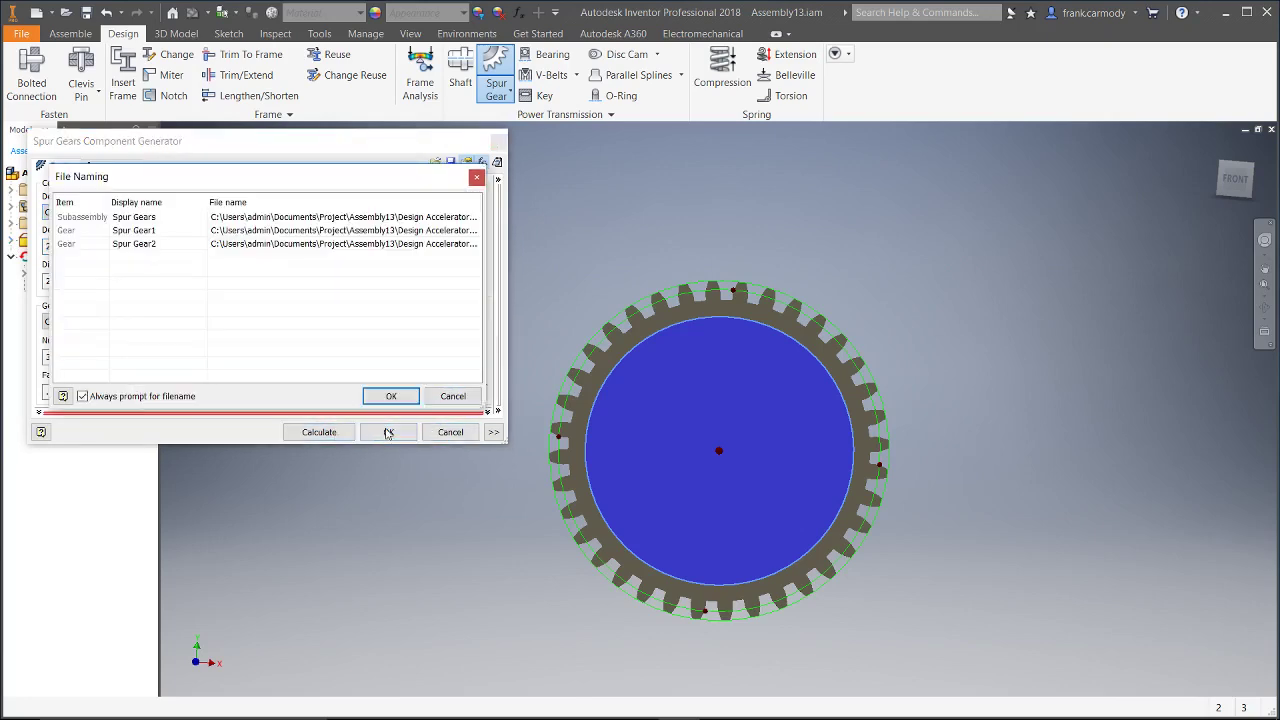
pyautogui.click(391, 396)
pyautogui.click(365, 369)
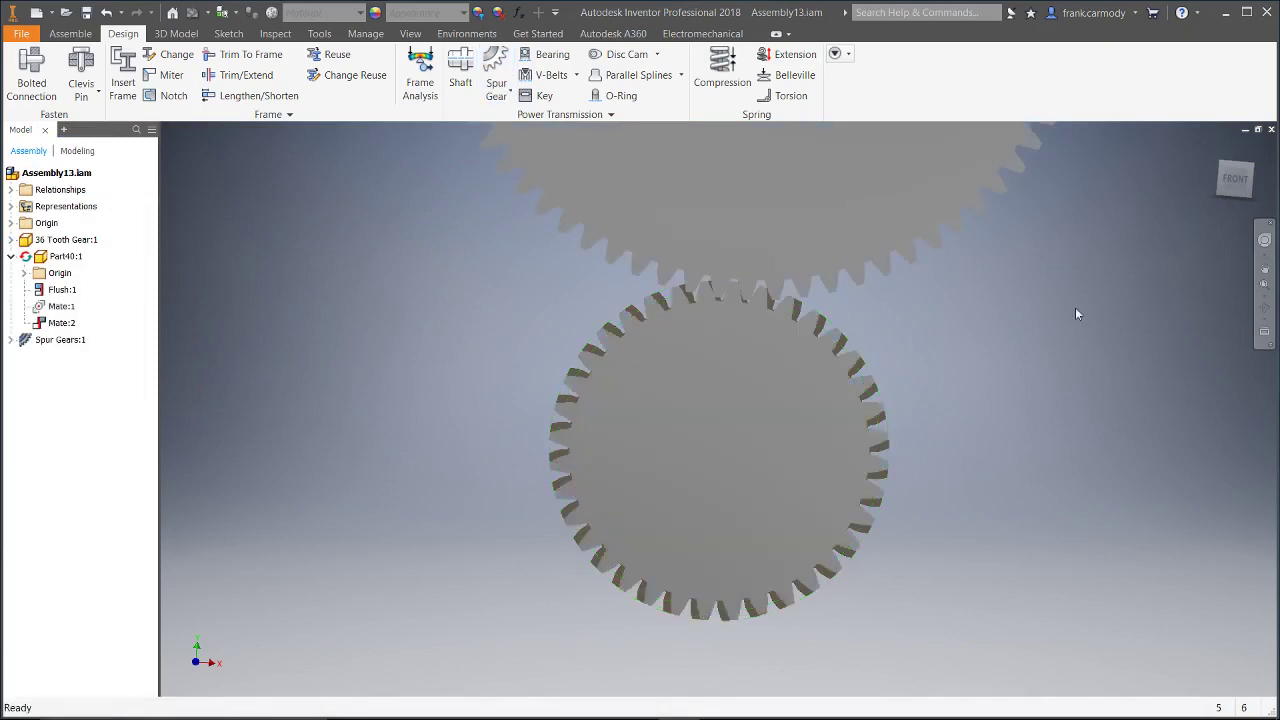
# Edit the generated spur gears with the Design Accelerator, changing the desired gear ratio to .5 and regenerating the pair
pyautogui.moveTo(1236, 184); pyautogui.dragTo(1234, 179)
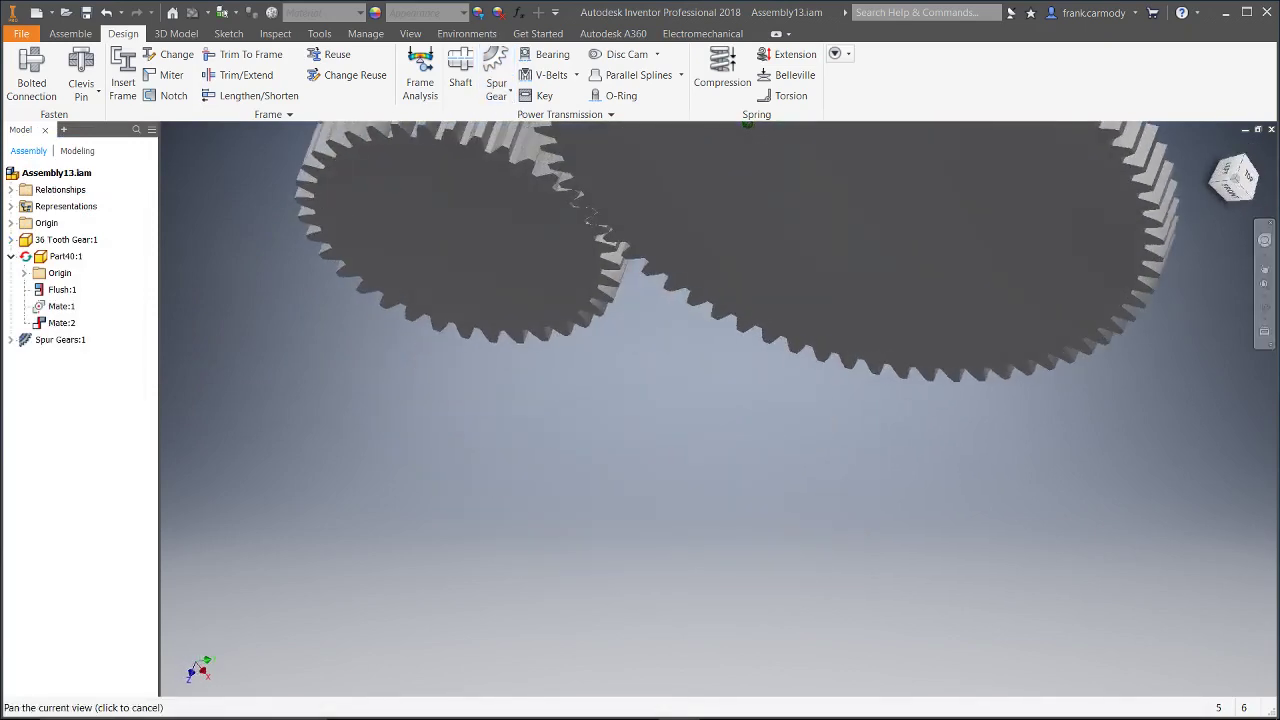
pyautogui.keyDown('shift'); pyautogui.moveTo(742, 275); pyautogui.dragTo(742, 200, button='middle'); pyautogui.keyUp('shift')
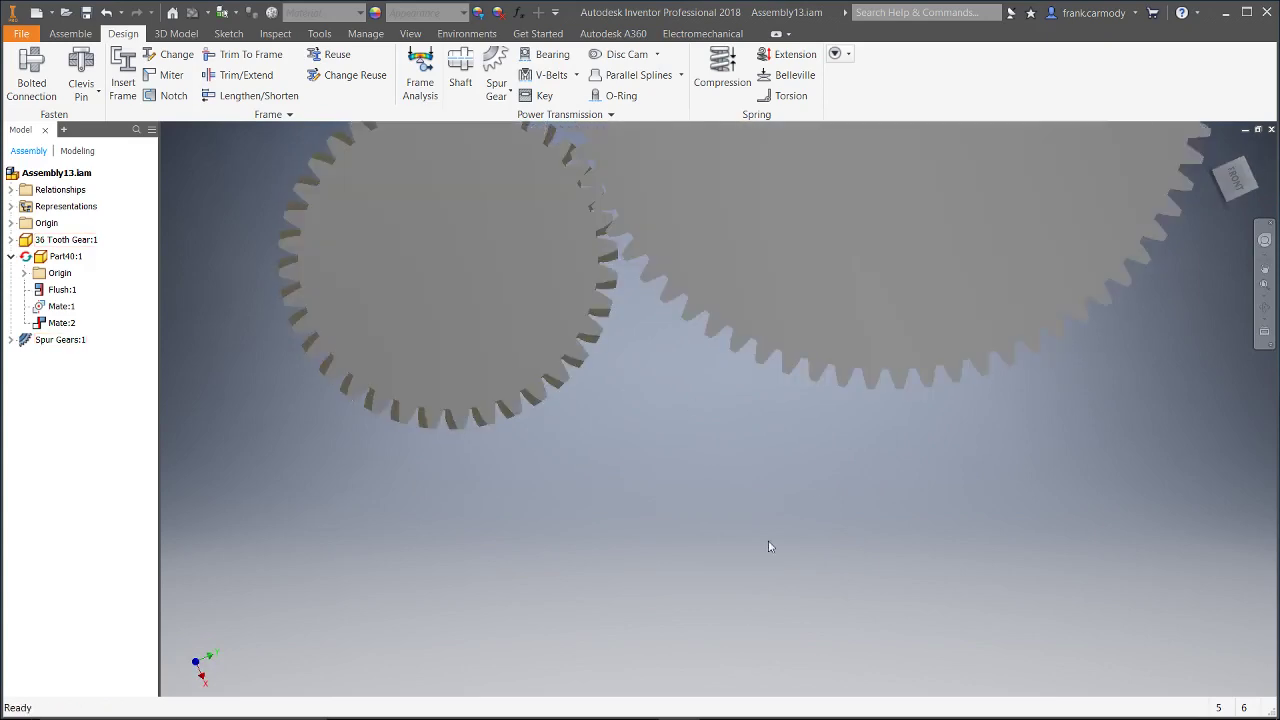
pyautogui.moveTo(810, 478); pyautogui.dragTo(743, 634, button='middle')
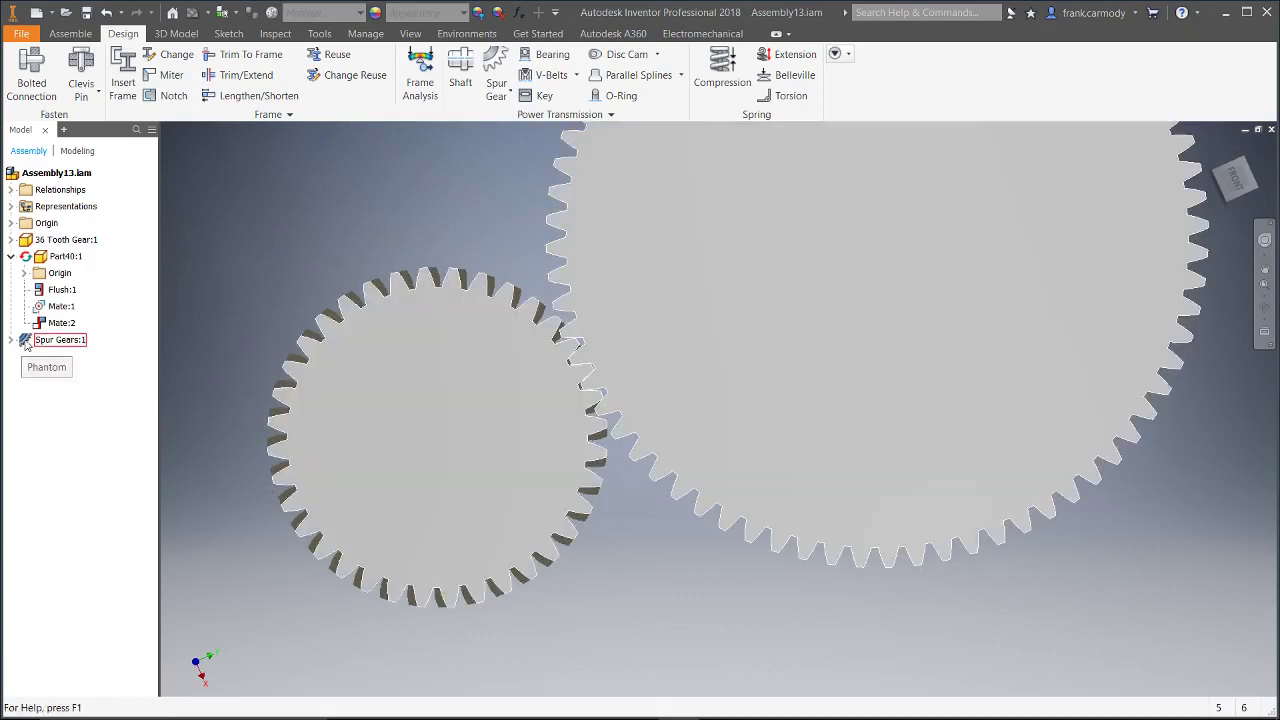
pyautogui.rightClick(26, 344)
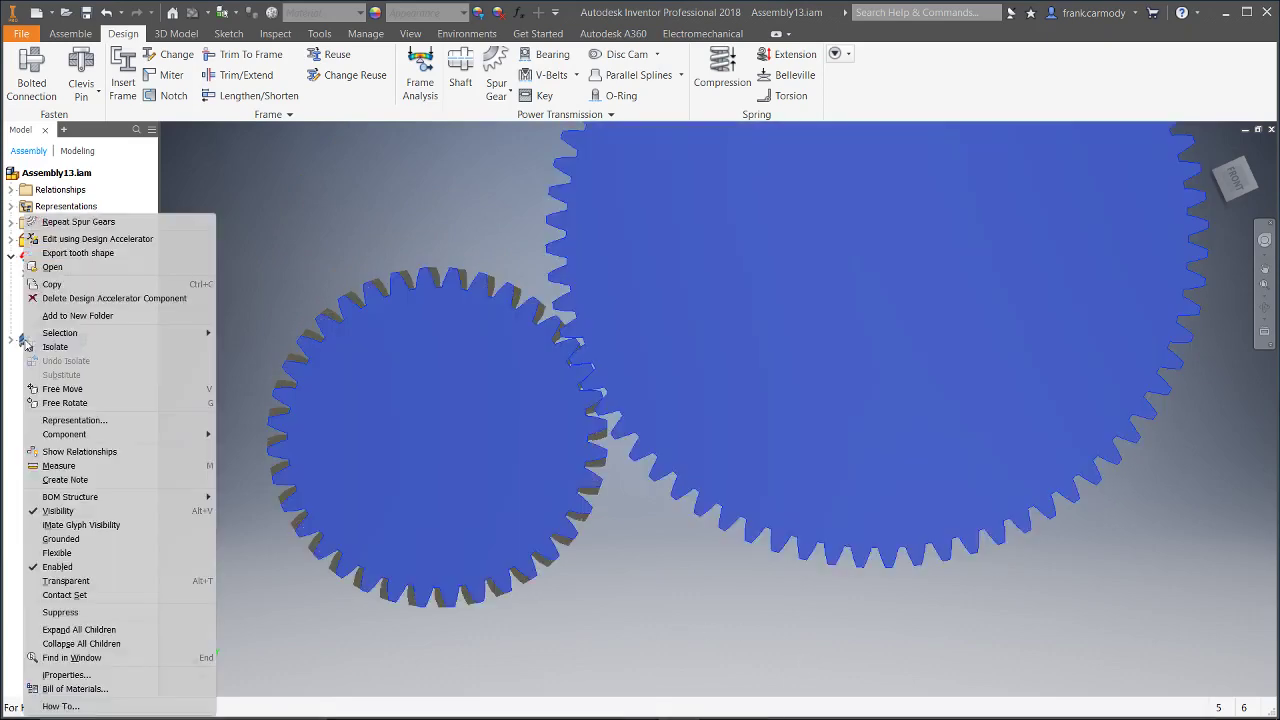
pyautogui.click(262, 186)
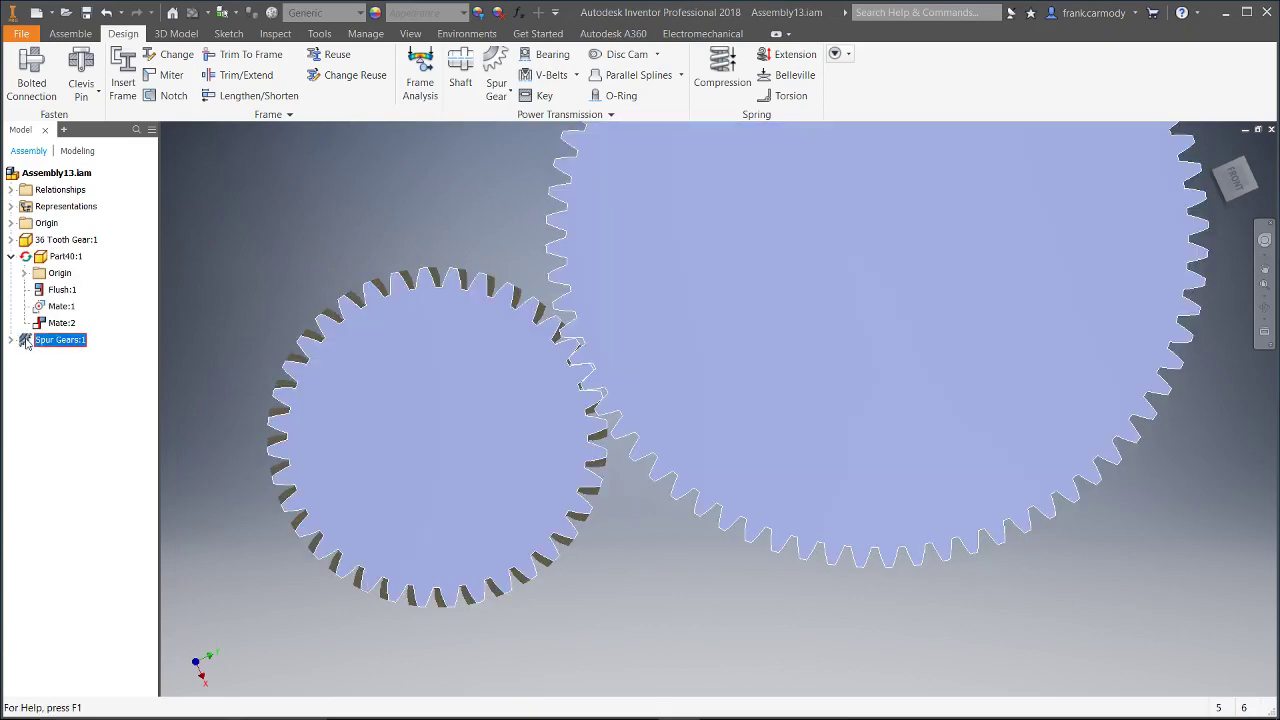
pyautogui.rightClick(21, 341)
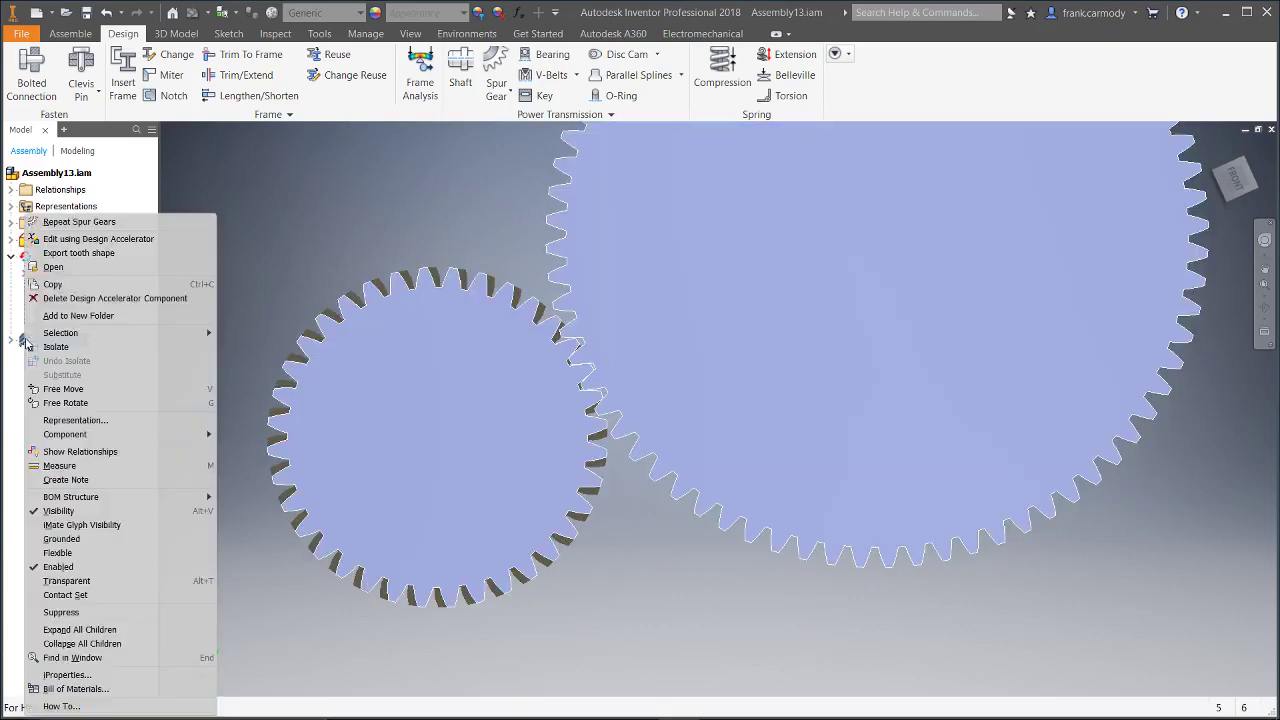
pyautogui.click(62, 240)
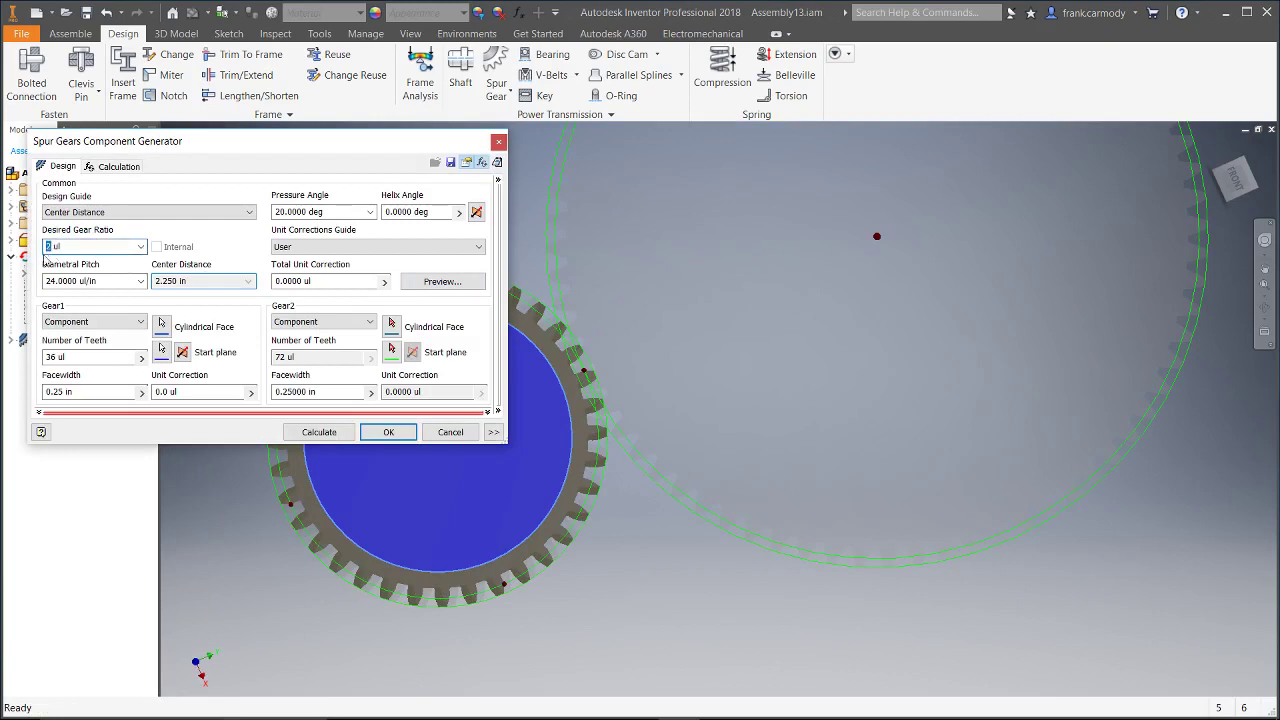
pyautogui.click(386, 433)
pyautogui.click(365, 369)
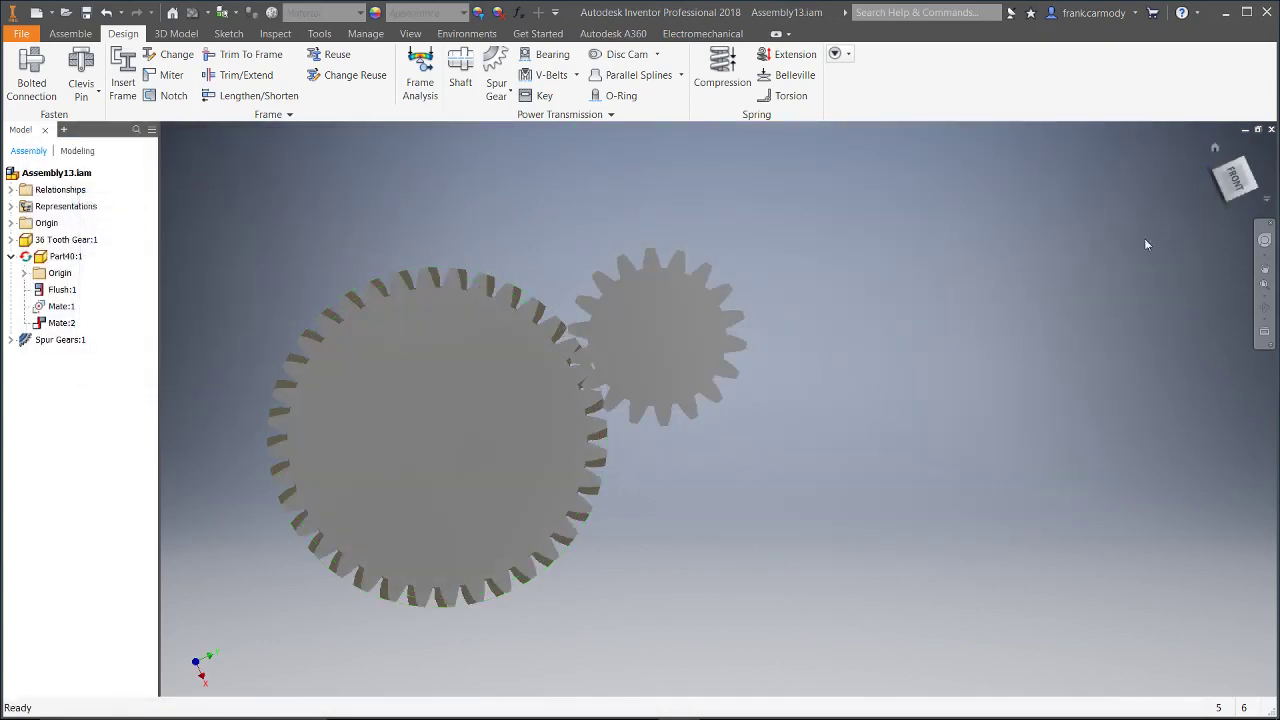
# Delete the imported 36 Tooth Gear and the disc part from the assembly without clearing the disc's adaptivity
pyautogui.moveTo(1238, 180); pyautogui.dragTo(1218, 158)
pyautogui.keyDown('shift'); pyautogui.moveTo(517, 400); pyautogui.dragTo(517, 400, button='middle'); pyautogui.keyUp('shift')
pyautogui.click(493, 281)
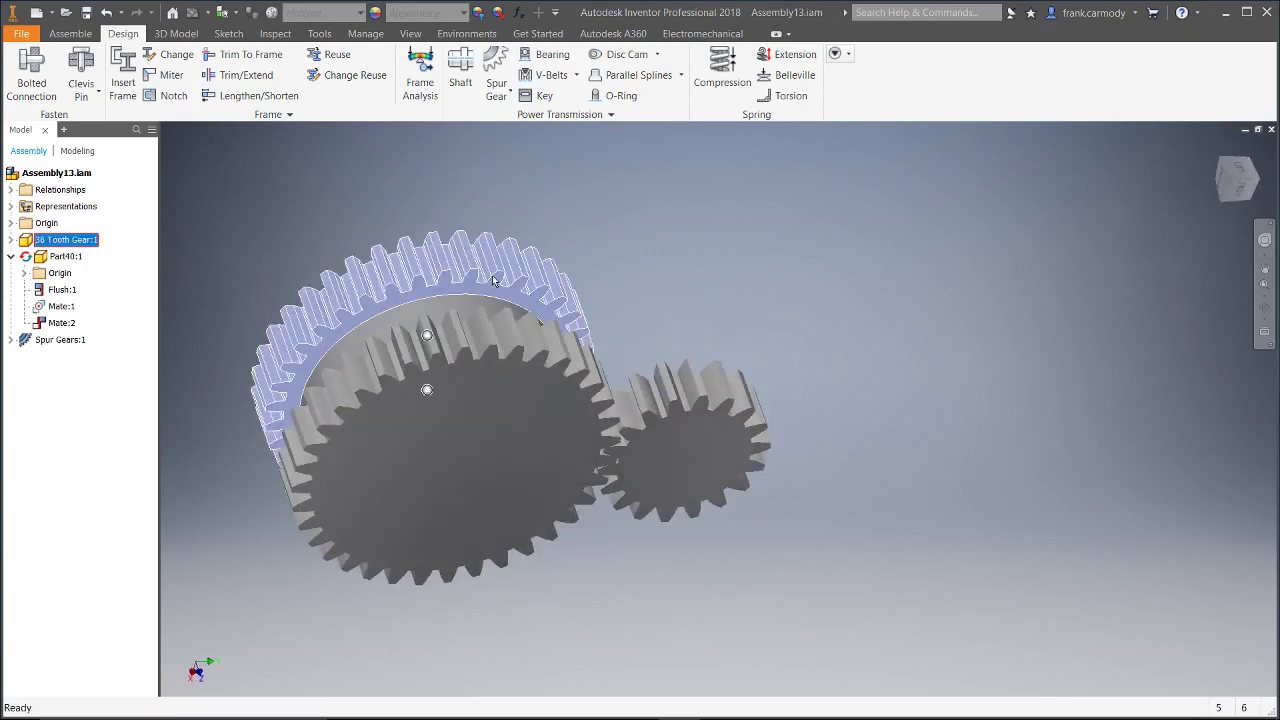
pyautogui.press('Delete')
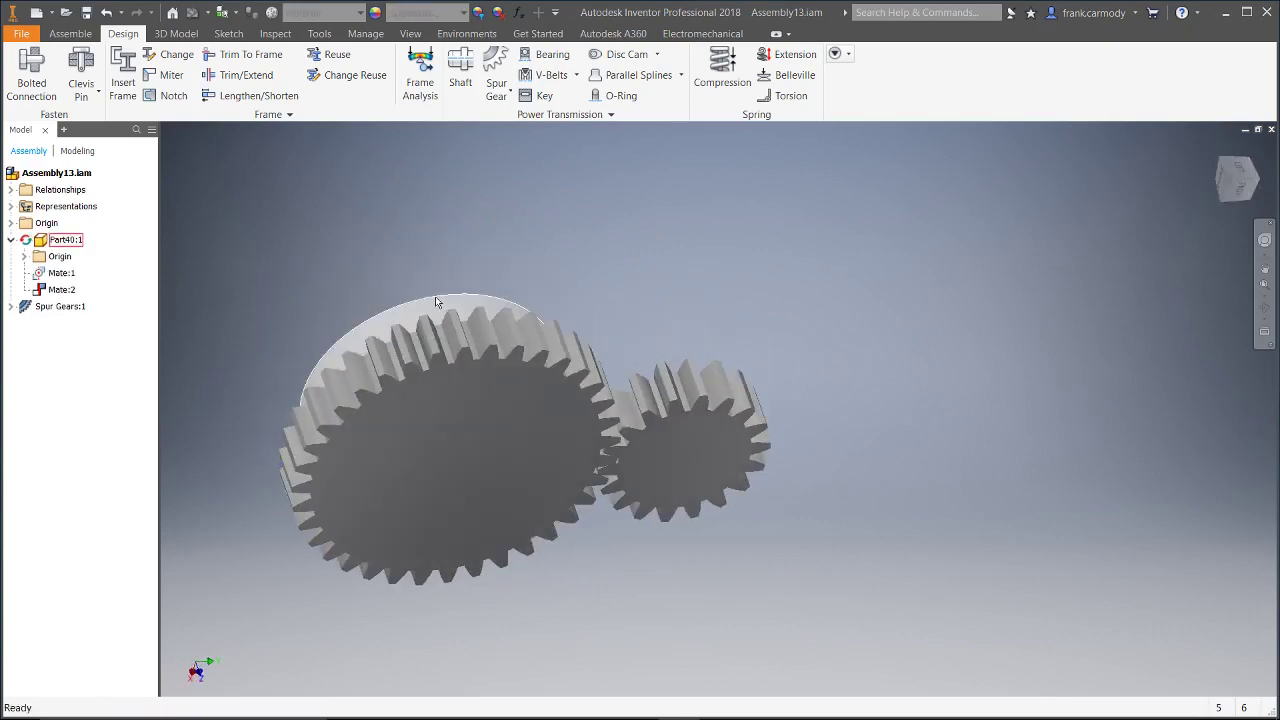
pyautogui.click(435, 296)
pyautogui.press('Delete')
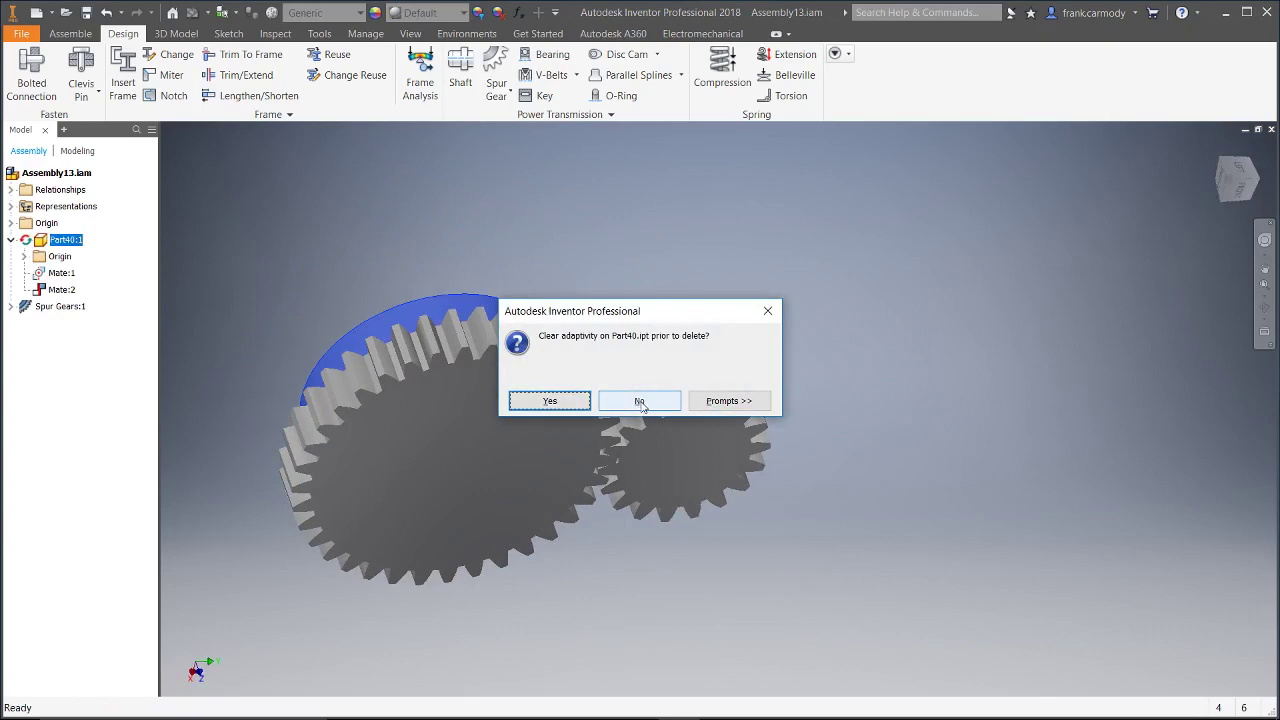
pyautogui.click(640, 402)
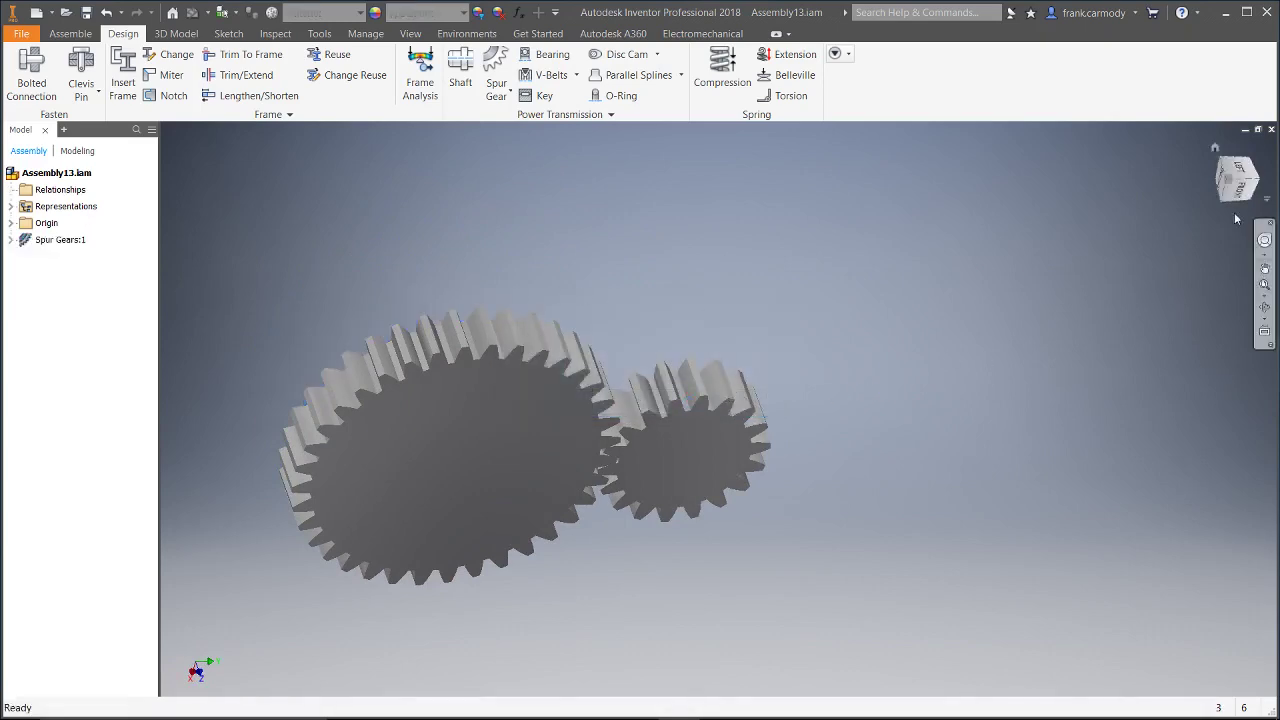
# Apply the Glossy - Gold appearance to the spur gear pair
pyautogui.moveTo(1240, 180)
pyautogui.mouseDown()
pyautogui.moveTo(1236, 146)
pyautogui.moveTo(1208, 150)
pyautogui.moveTo(1232, 178)
pyautogui.mouseUp()
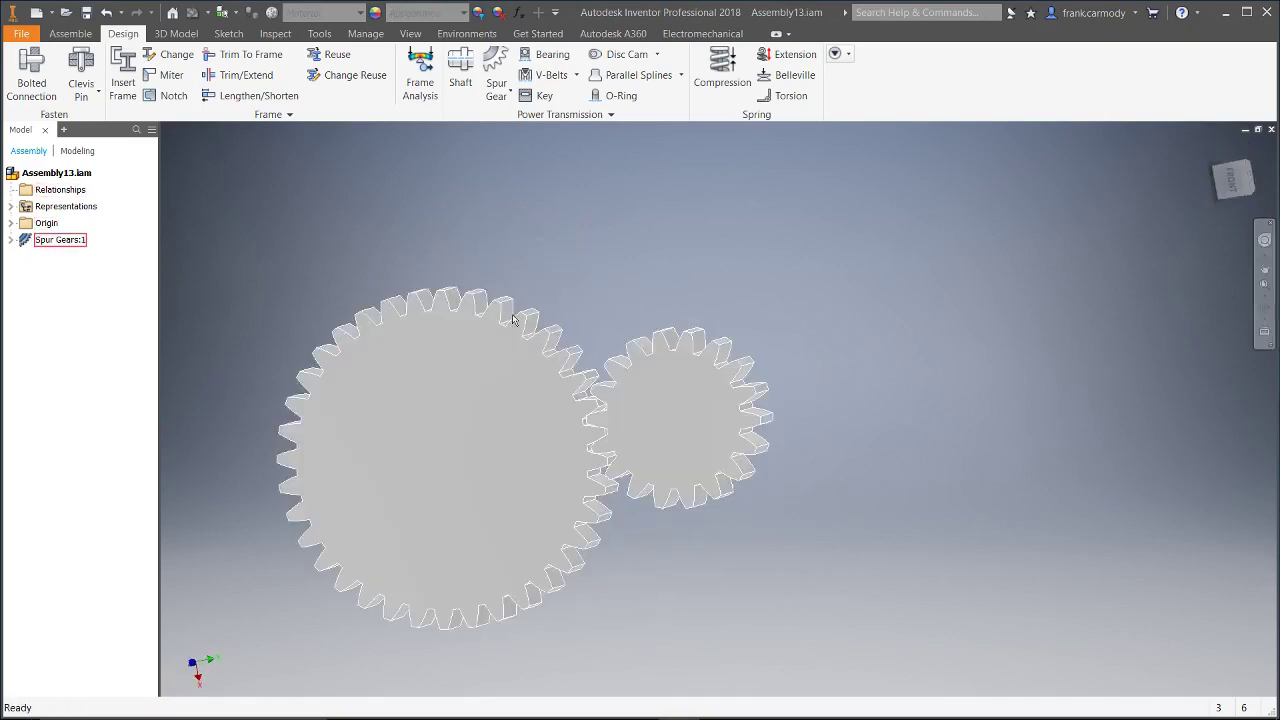
pyautogui.click(497, 354)
pyautogui.click(450, 12)
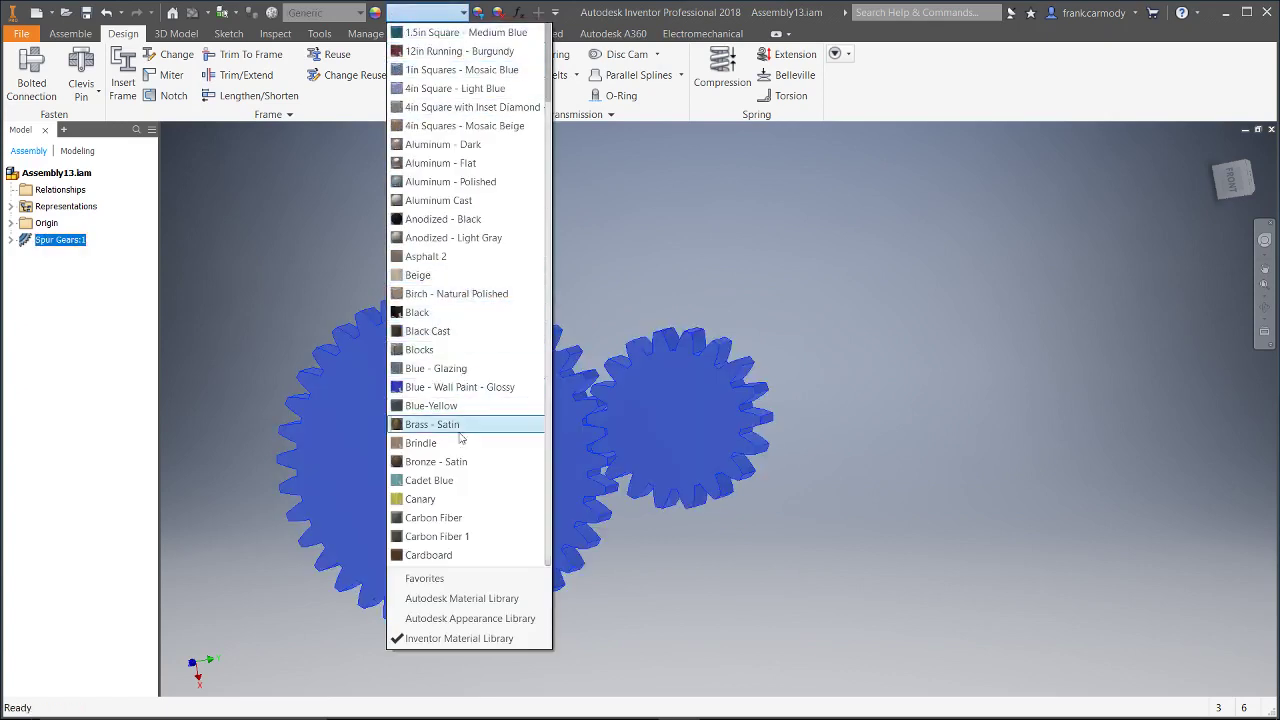
pyautogui.scroll(-1, 476, 500)
pyautogui.scroll(-3, 476, 503)
pyautogui.scroll(4, 474, 500)
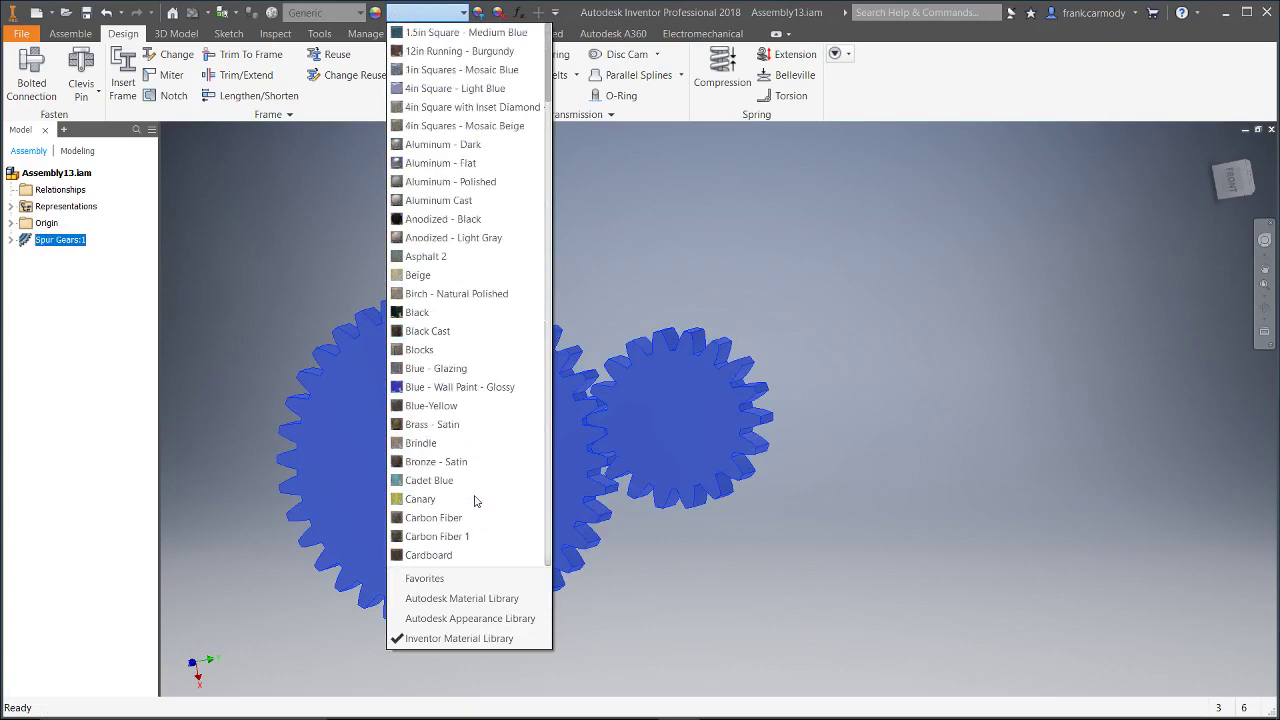
pyautogui.scroll(-7, 470, 500)
pyautogui.scroll(-6, 466, 500)
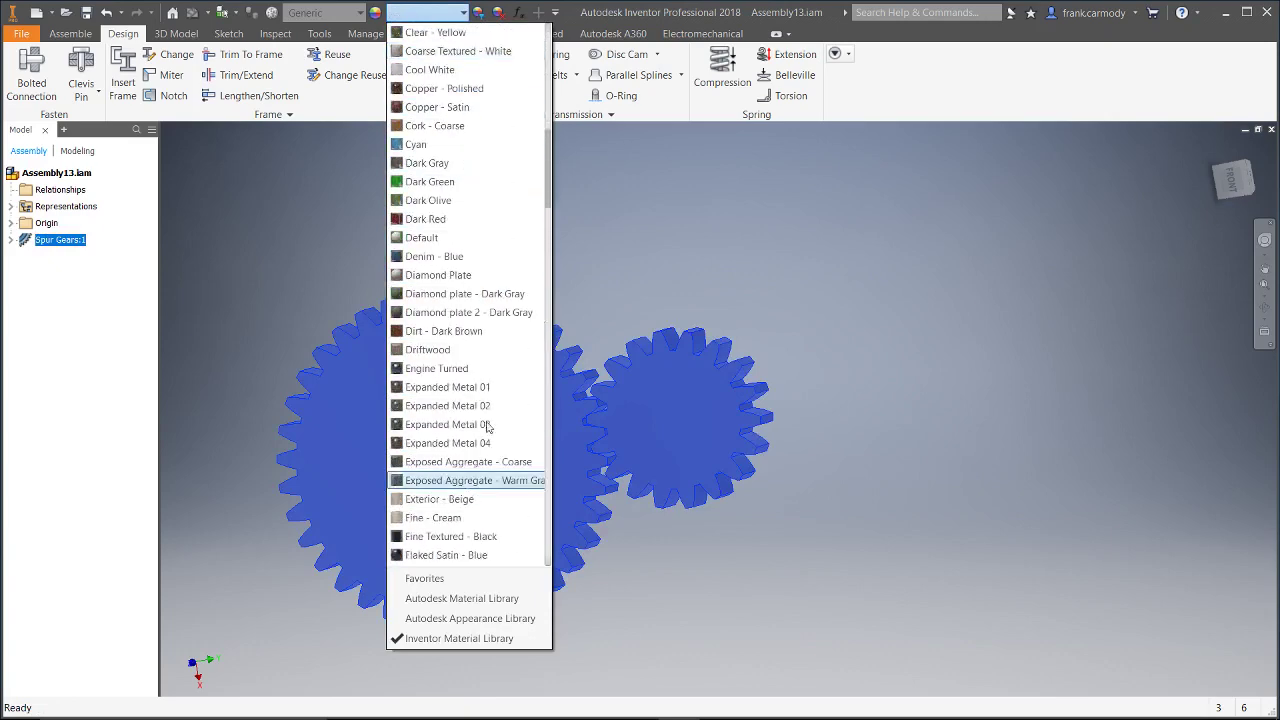
pyautogui.moveTo(547, 185); pyautogui.dragTo(545, 259)
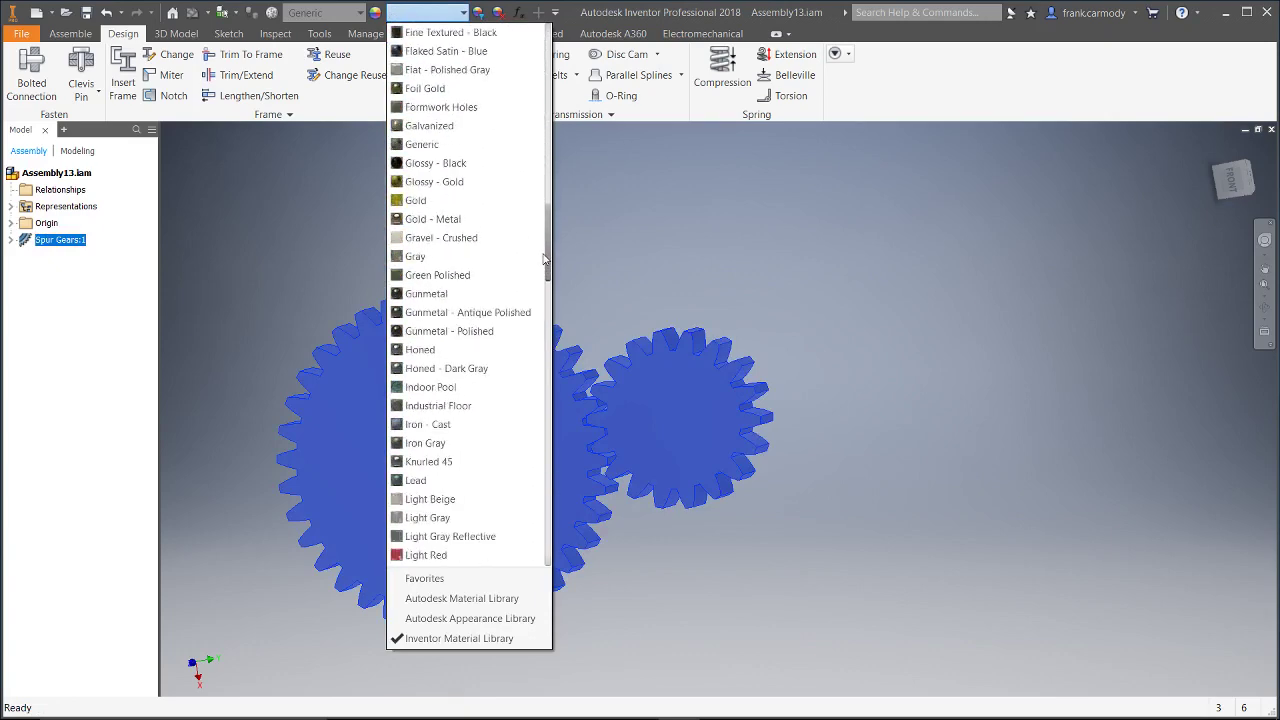
pyautogui.click(437, 181)
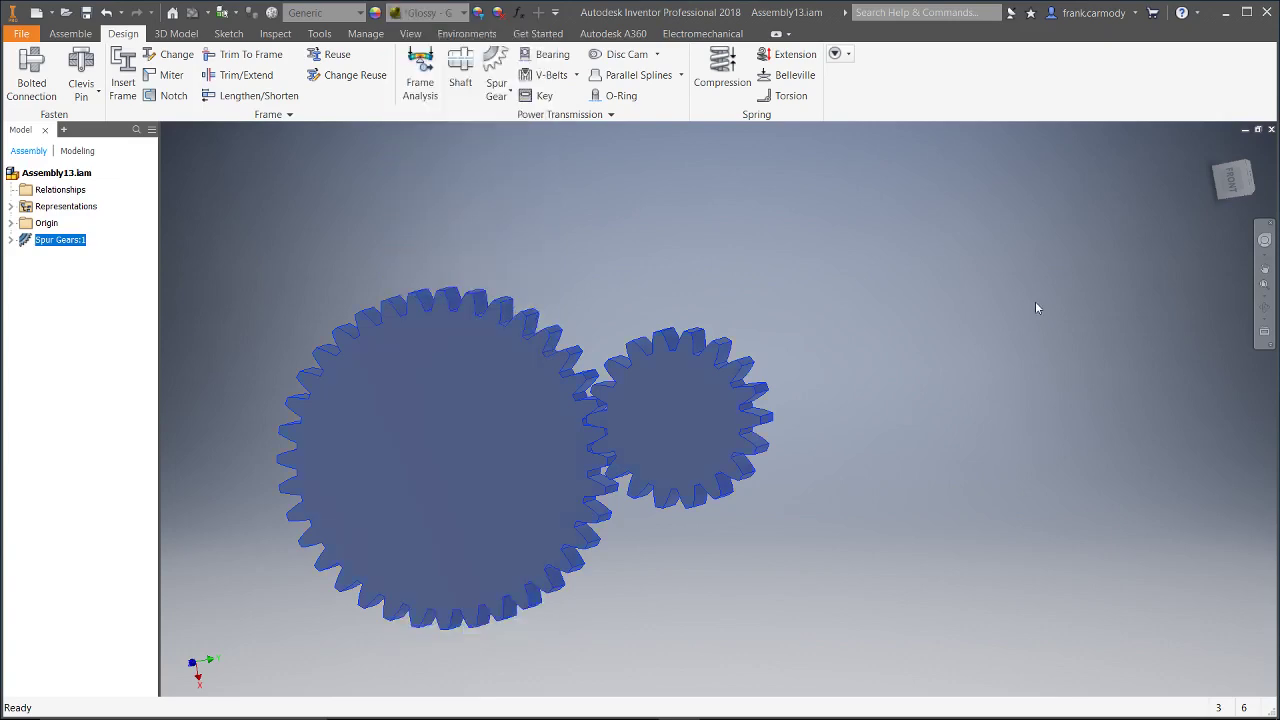
pyautogui.click(884, 414)
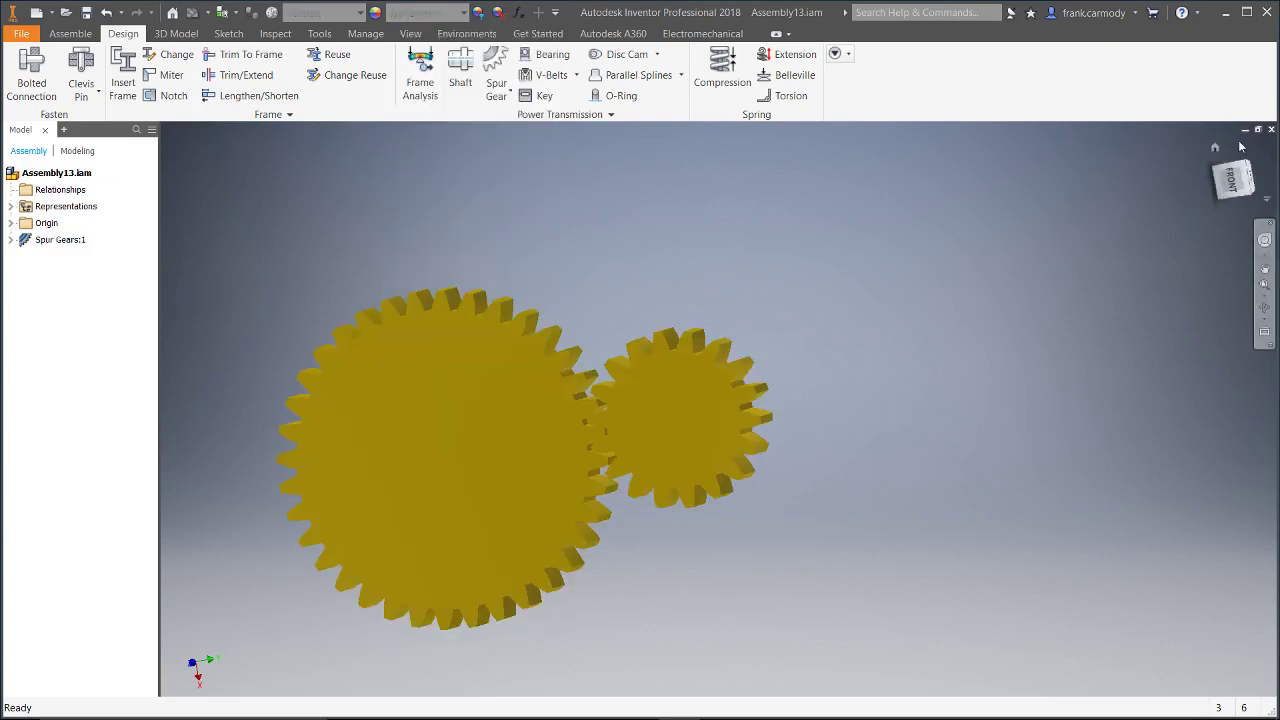
pyautogui.moveTo(1238, 182)
pyautogui.mouseDown()
pyautogui.moveTo(1240, 215)
pyautogui.moveTo(1262, 182)
pyautogui.mouseUp()
pyautogui.moveTo(736, 356); pyautogui.dragTo(926, 320, button='middle')
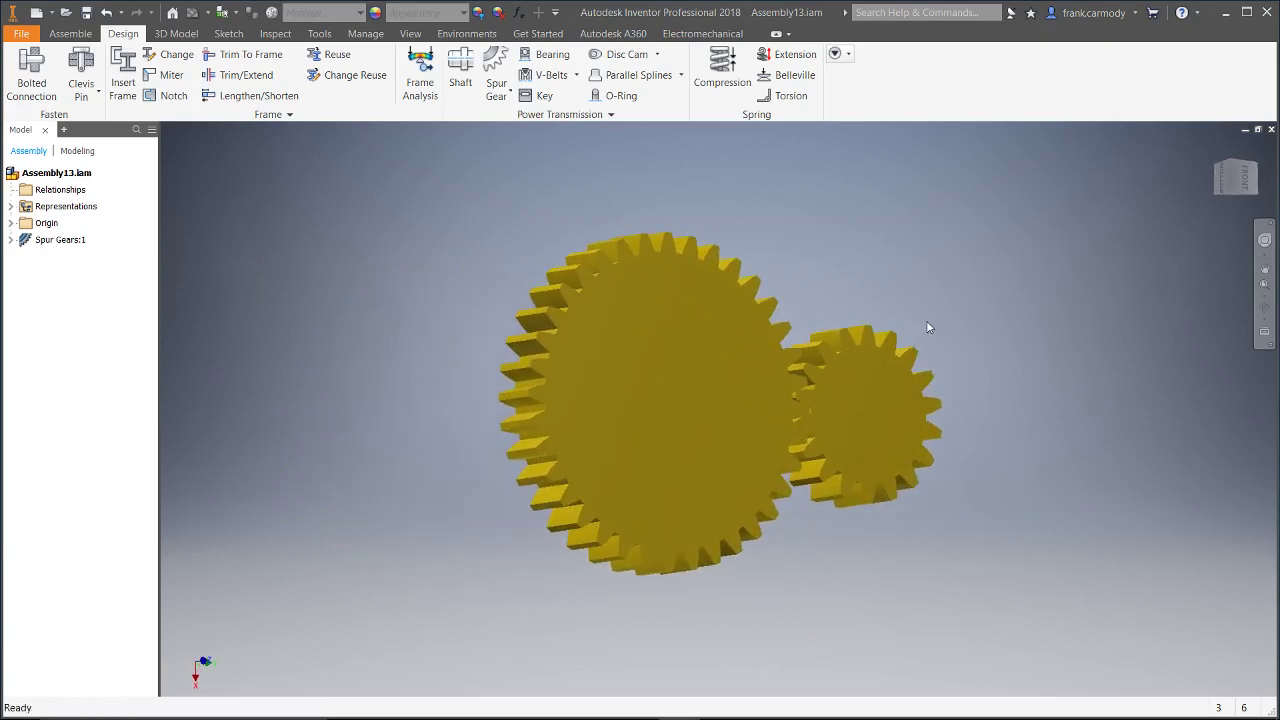
pyautogui.scroll(-3, 924, 326)
pyautogui.scroll(3, 924, 331)
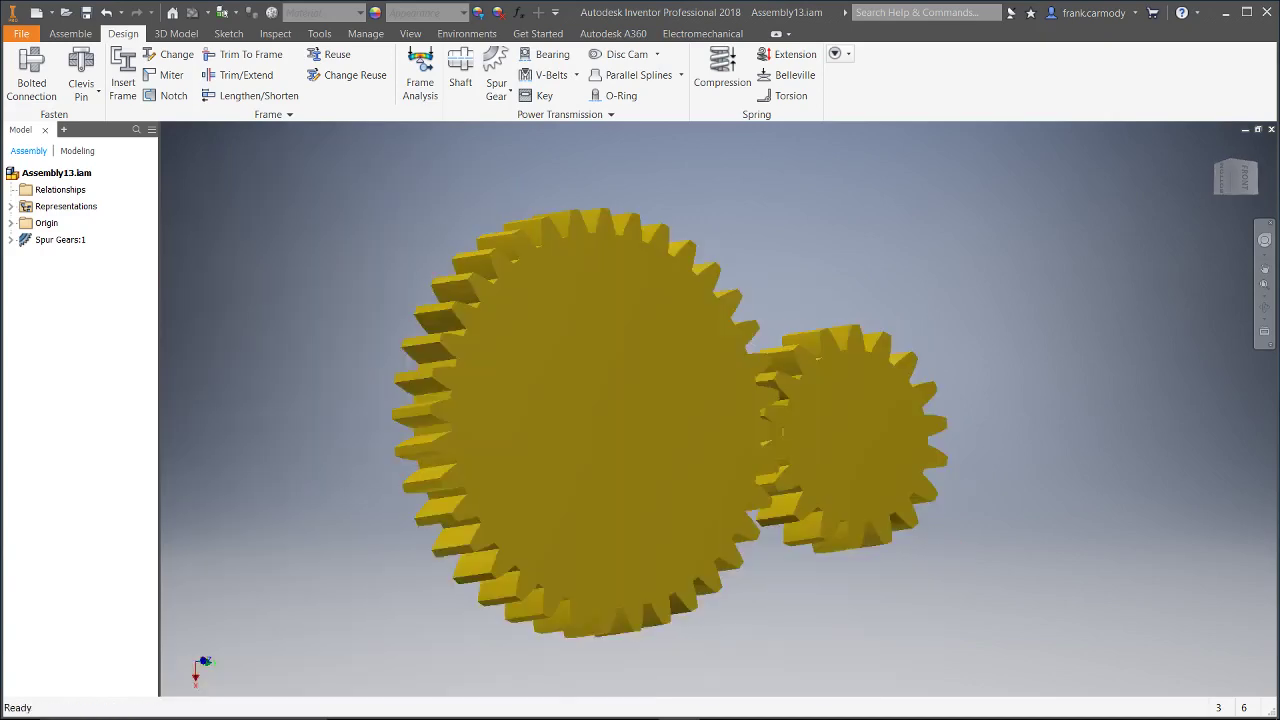